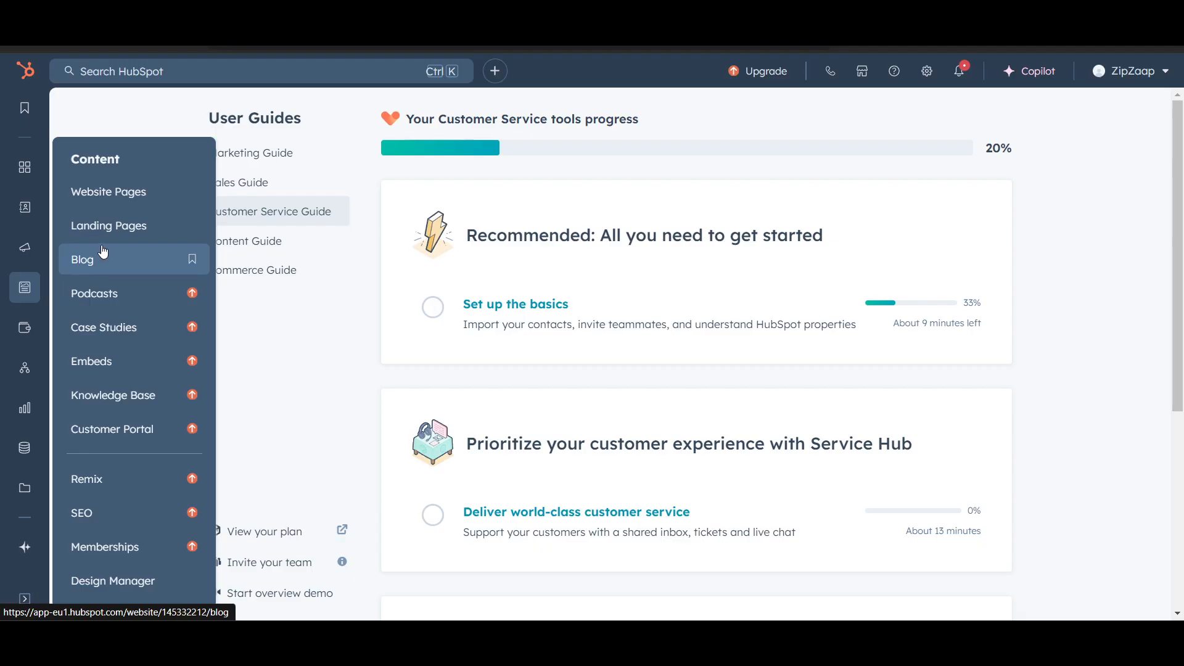
- Create a landing page from scratch with the page name test
{"action": "left_click", "coordinate": [120, 228]}
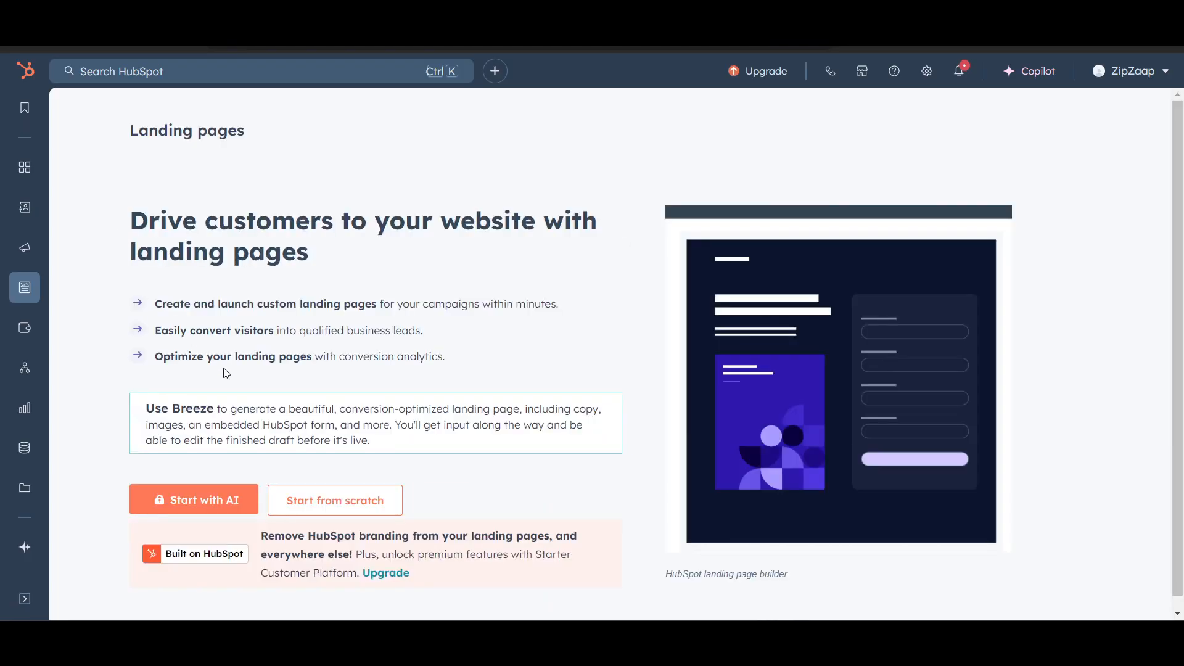
{"action": "scroll", "coordinate": [216, 363], "scroll_direction": "down", "scroll_amount": 1}
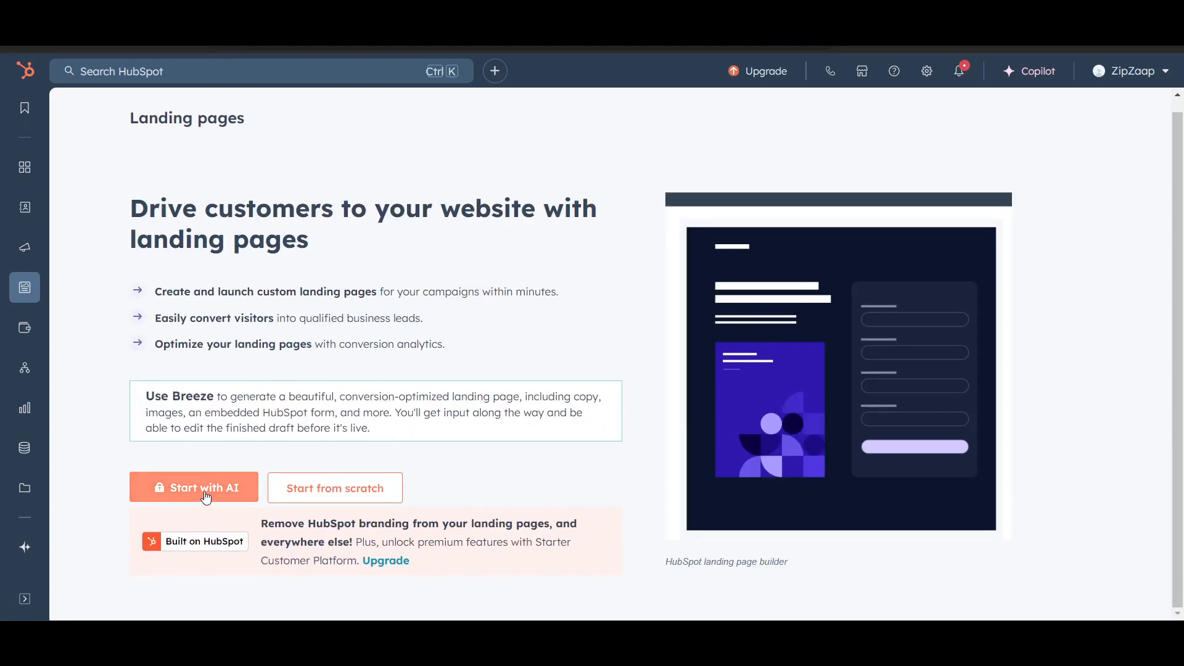
{"action": "left_click", "coordinate": [353, 502]}
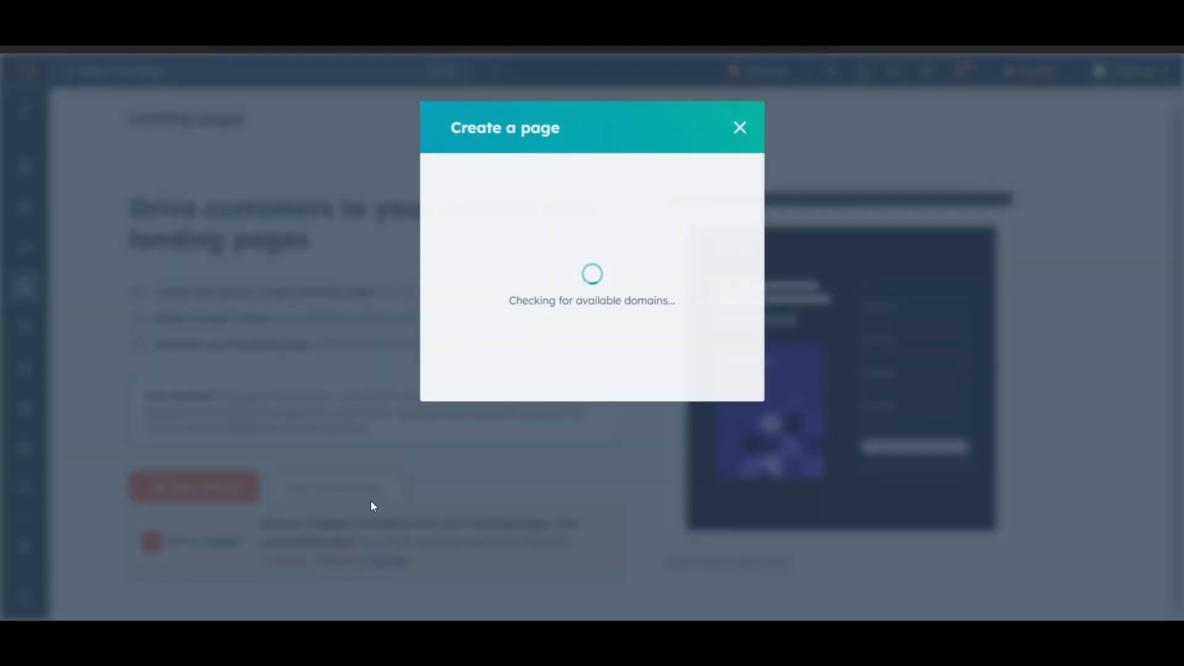
{"action": "left_click", "coordinate": [489, 213]}
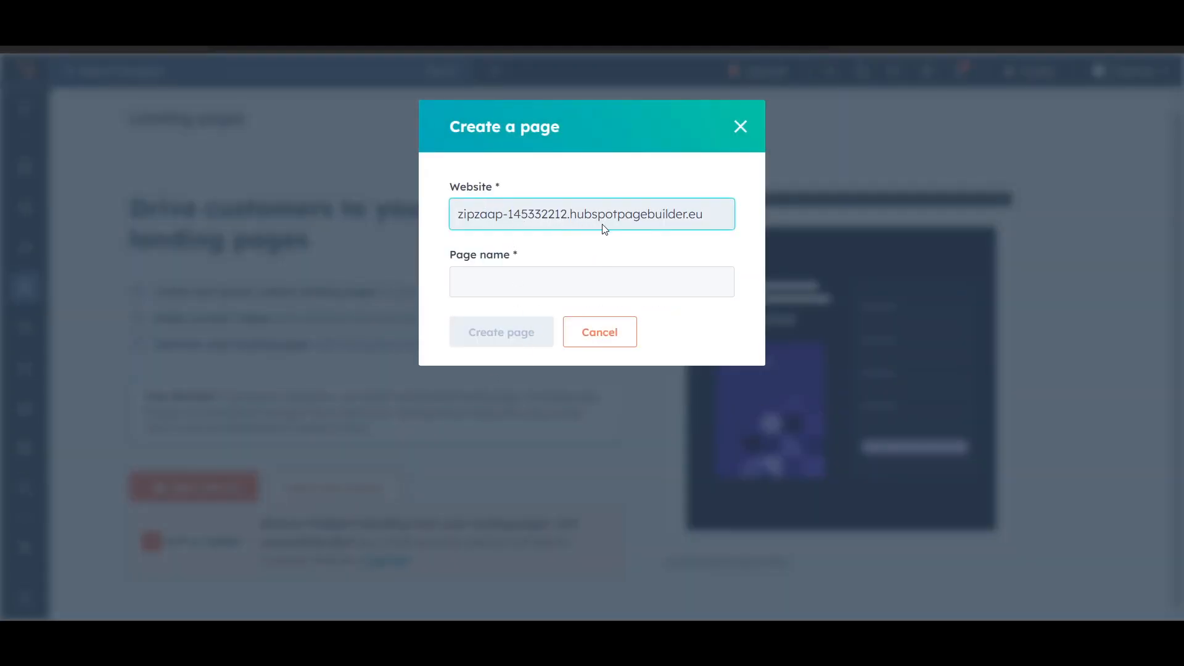
{"action": "left_click_drag", "start_coordinate": [565, 214], "coordinate": [320, 220]}
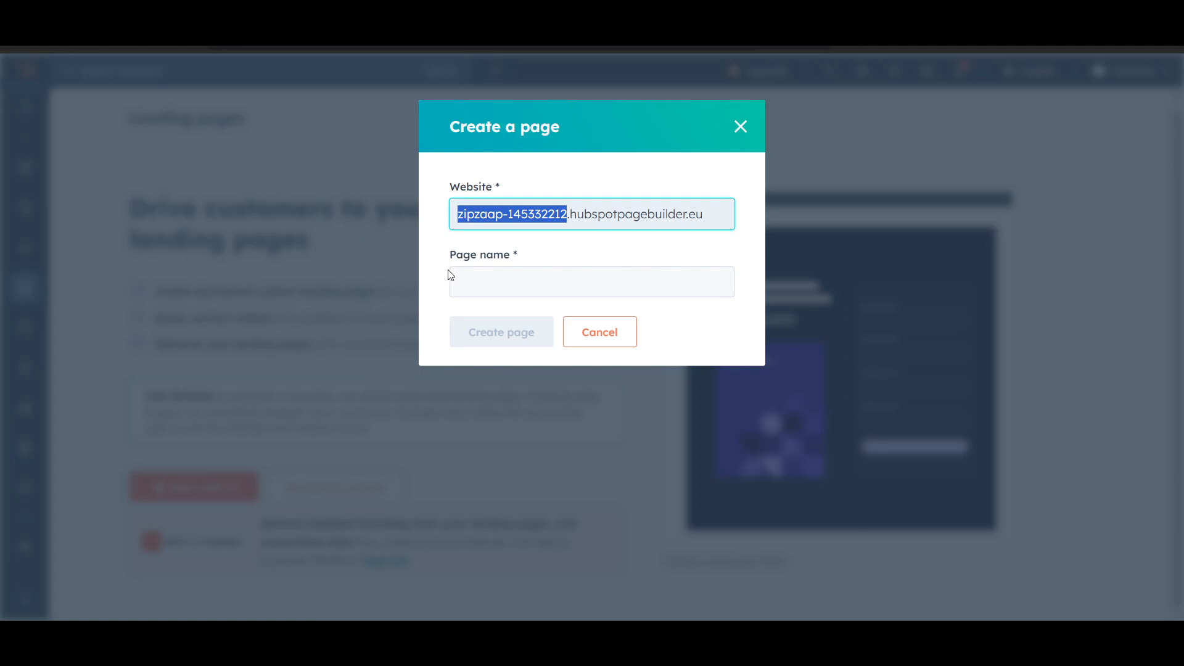
{"action": "left_click", "coordinate": [506, 280]}
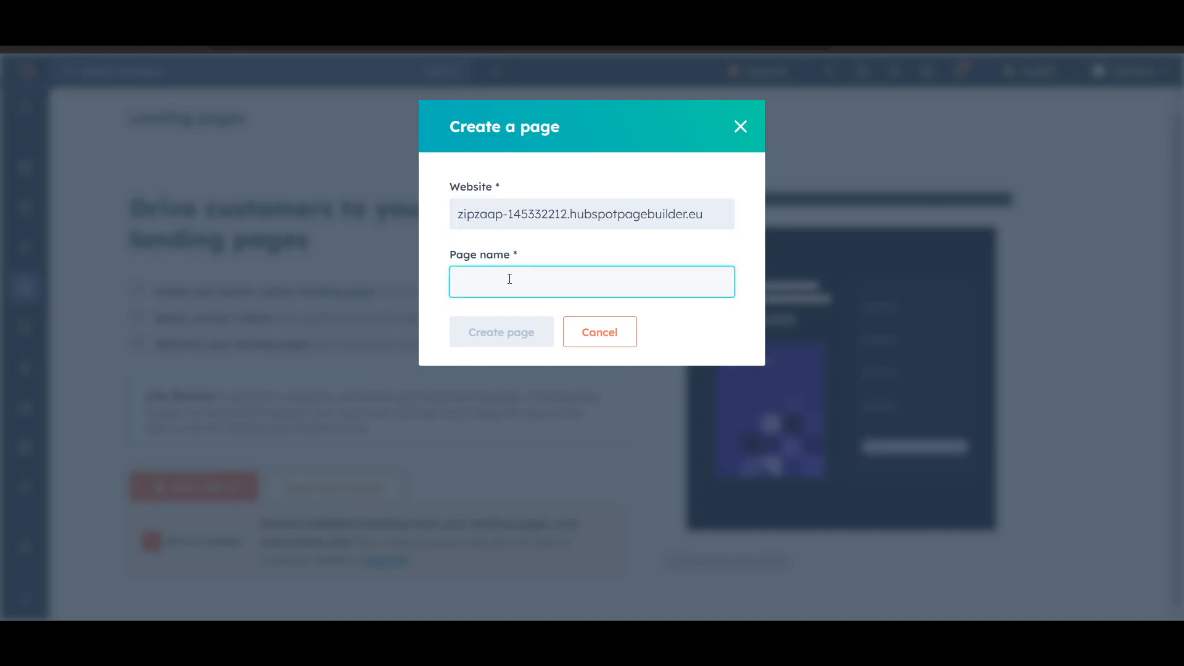
{"action": "type", "text": "te"}
{"action": "left_click", "coordinate": [511, 339]}
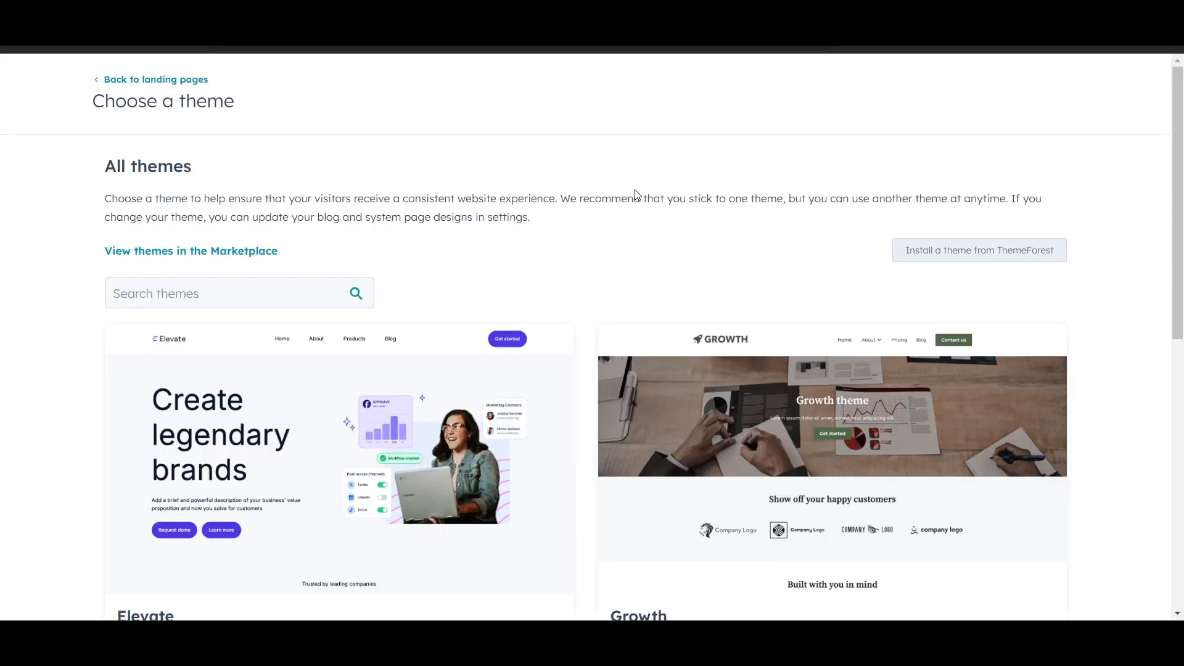
- Preview the Growth theme's home page and choose that theme for the landing page
{"action": "scroll", "coordinate": [638, 195], "scroll_direction": "down", "scroll_amount": 5}
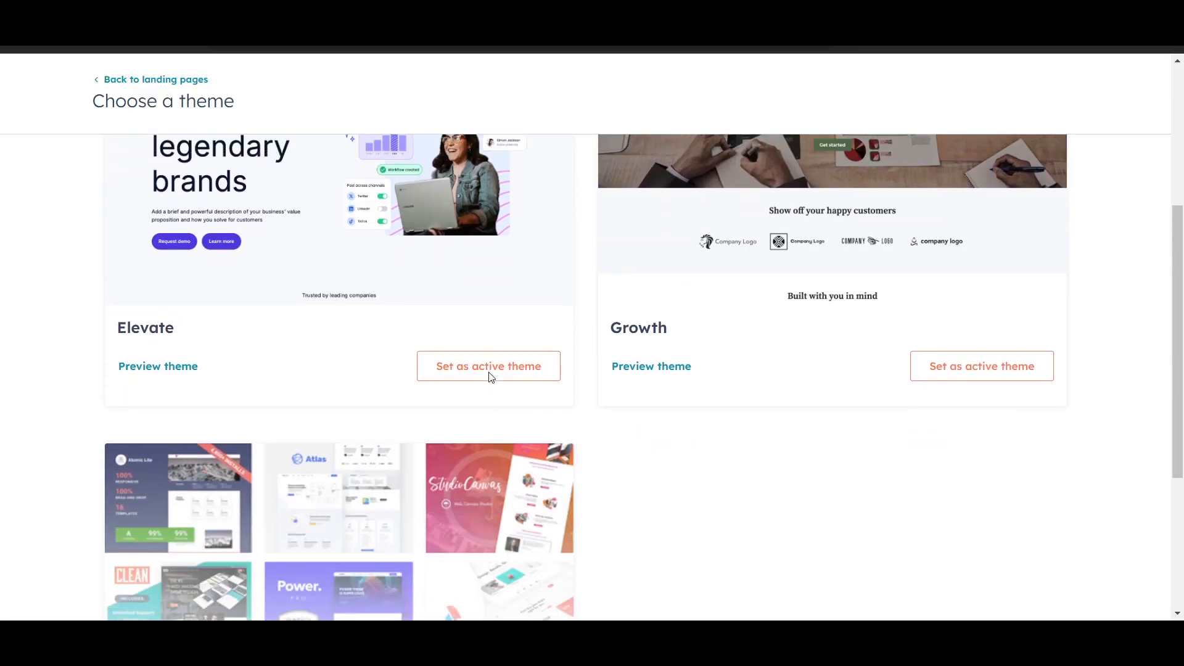
{"action": "scroll", "coordinate": [492, 377], "scroll_direction": "up", "scroll_amount": 2}
{"action": "scroll", "coordinate": [911, 347], "scroll_direction": "down", "scroll_amount": 2}
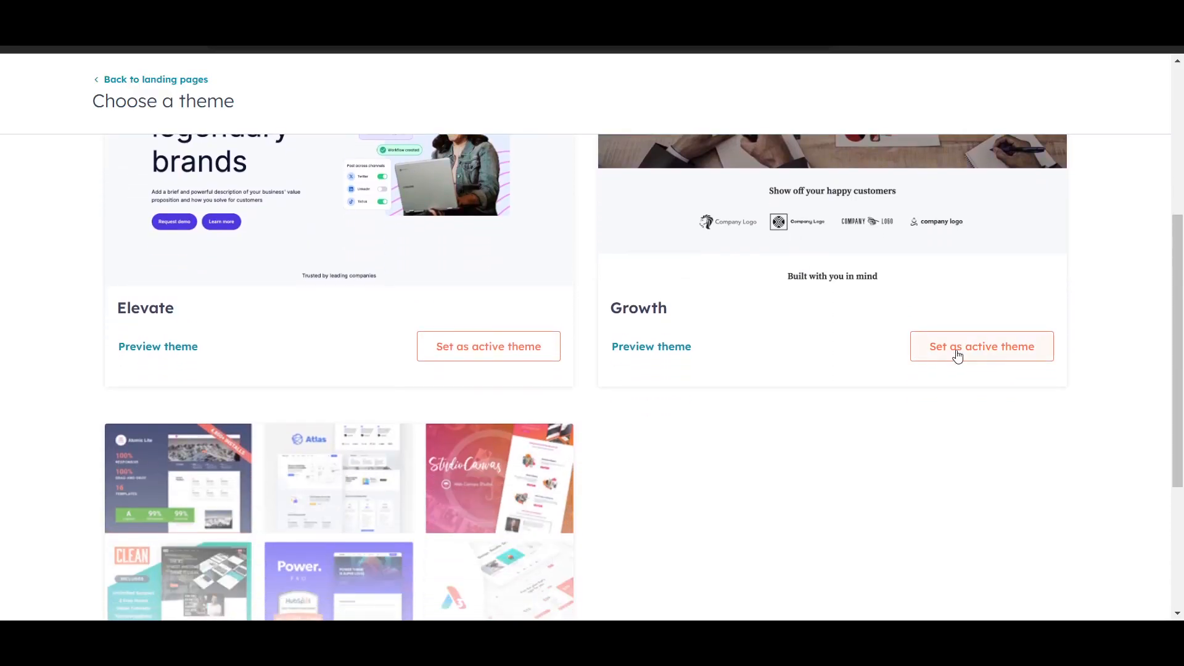
{"action": "scroll", "coordinate": [958, 356], "scroll_direction": "up", "scroll_amount": 4}
{"action": "scroll", "coordinate": [957, 356], "scroll_direction": "down", "scroll_amount": 2}
{"action": "scroll", "coordinate": [956, 335], "scroll_direction": "up", "scroll_amount": 2}
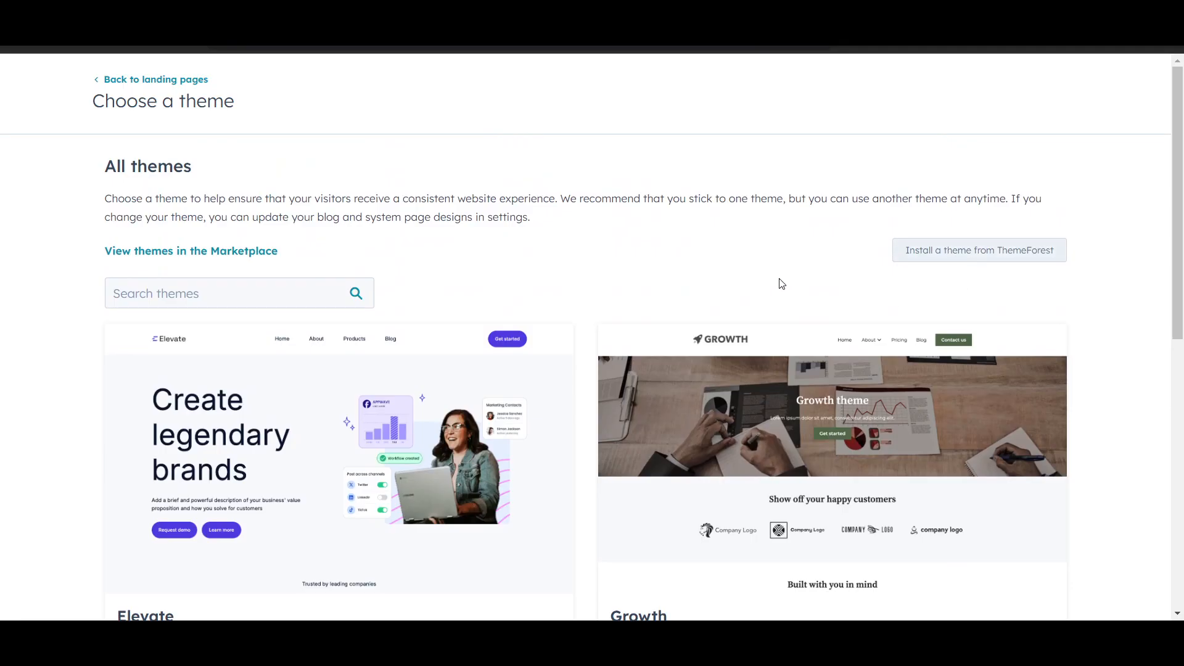
{"action": "scroll", "coordinate": [868, 386], "scroll_direction": "down", "scroll_amount": 3}
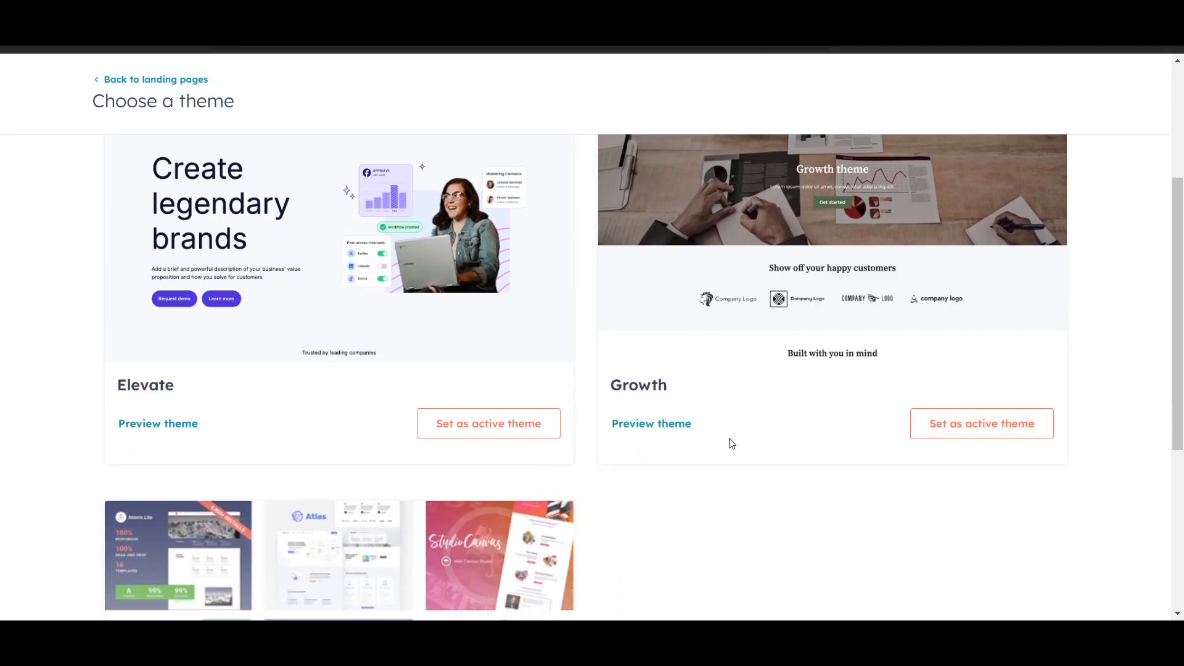
{"action": "left_click", "coordinate": [674, 432]}
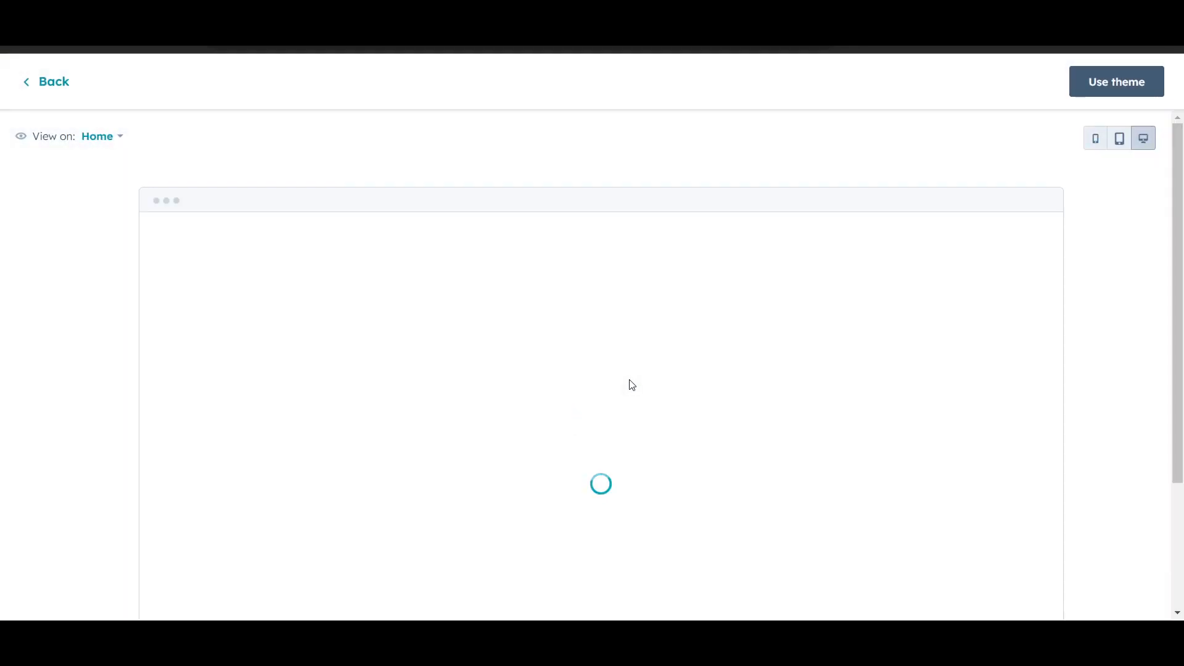
{"action": "scroll", "coordinate": [632, 384], "scroll_direction": "down", "scroll_amount": 15}
{"action": "scroll", "coordinate": [633, 384], "scroll_direction": "up", "scroll_amount": 15}
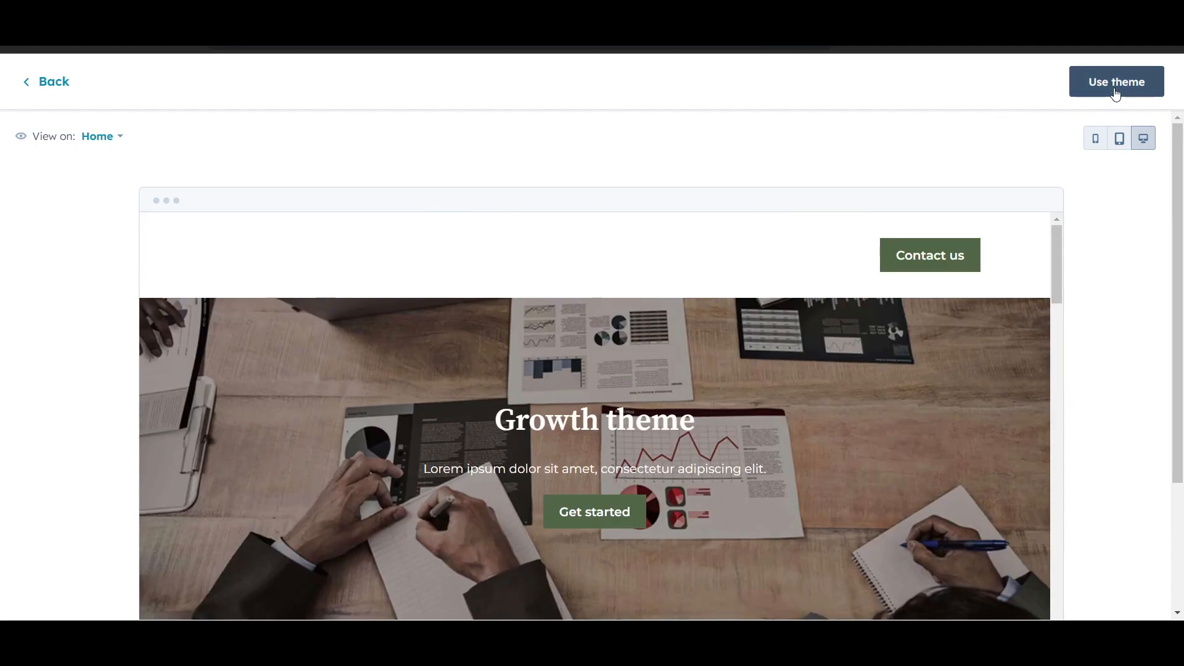
{"action": "left_click", "coordinate": [1120, 138]}
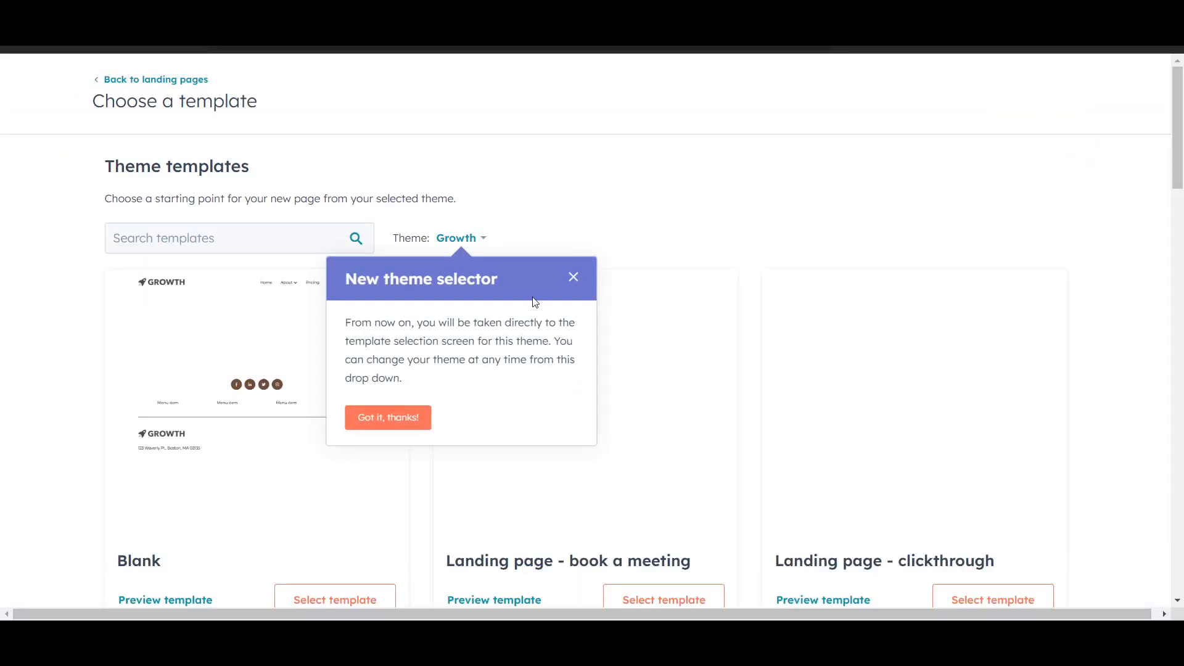
- Dismiss the theme selector tip, select the "Landing page - book a meeting" template and close the editor's welcome dialog
{"action": "left_click", "coordinate": [573, 277]}
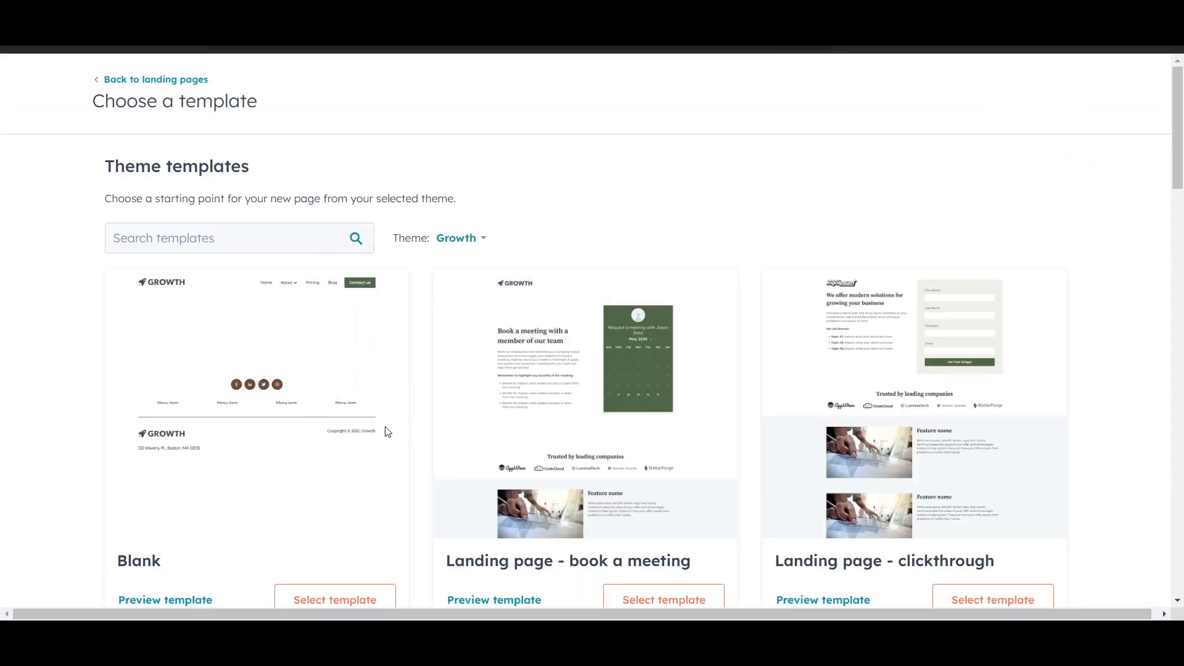
{"action": "scroll", "coordinate": [249, 411], "scroll_direction": "down", "scroll_amount": 4}
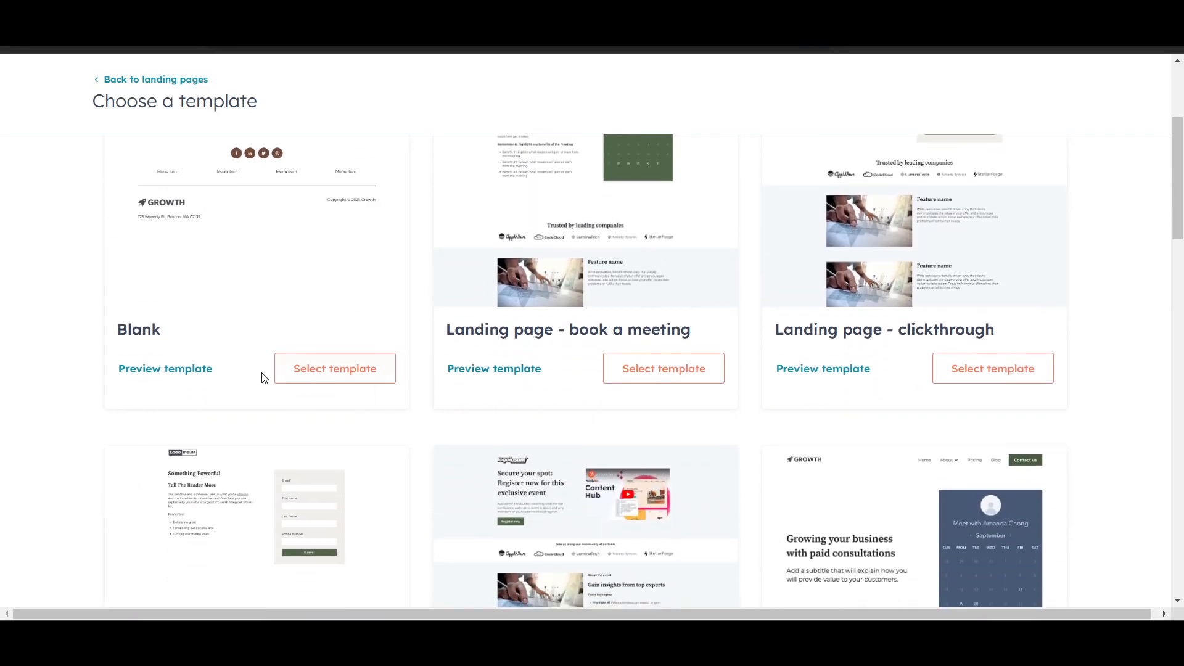
{"action": "scroll", "coordinate": [879, 390], "scroll_direction": "down", "scroll_amount": 5}
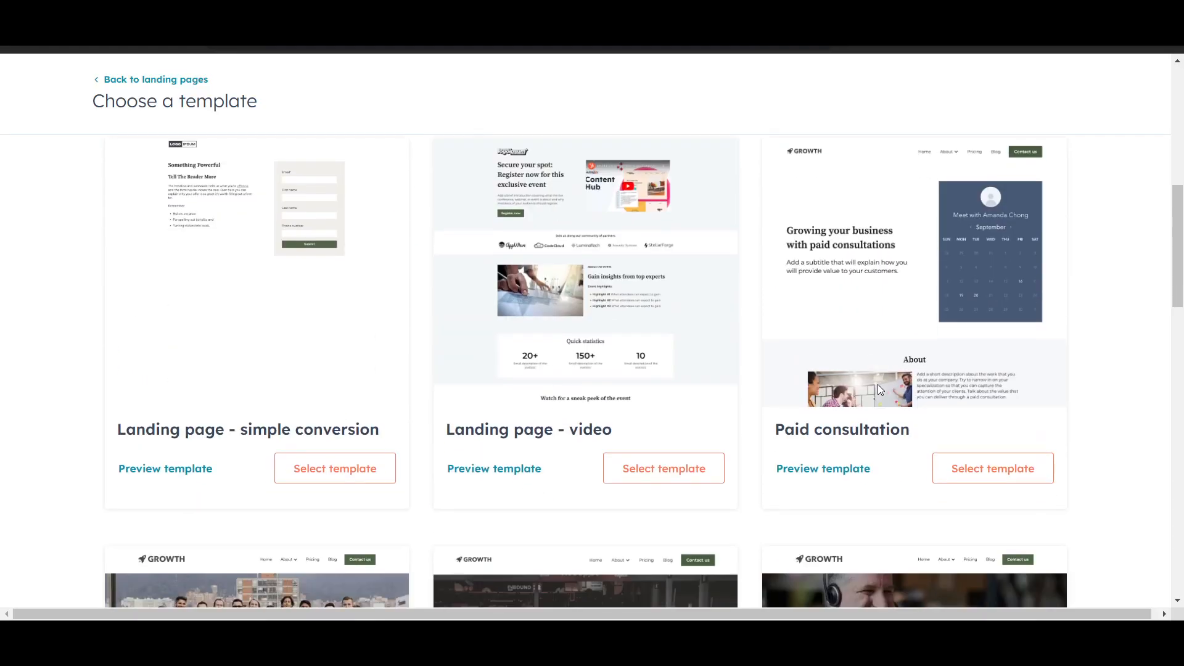
{"action": "scroll", "coordinate": [880, 388], "scroll_direction": "up", "scroll_amount": 6}
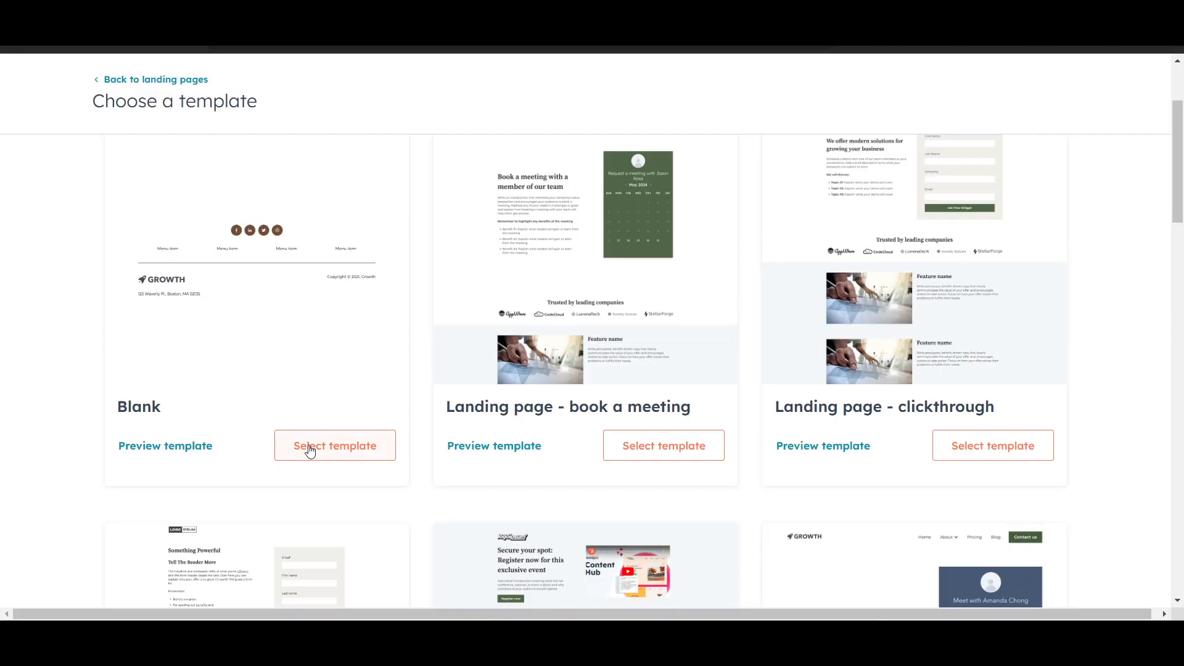
{"action": "scroll", "coordinate": [310, 451], "scroll_direction": "down", "scroll_amount": 8}
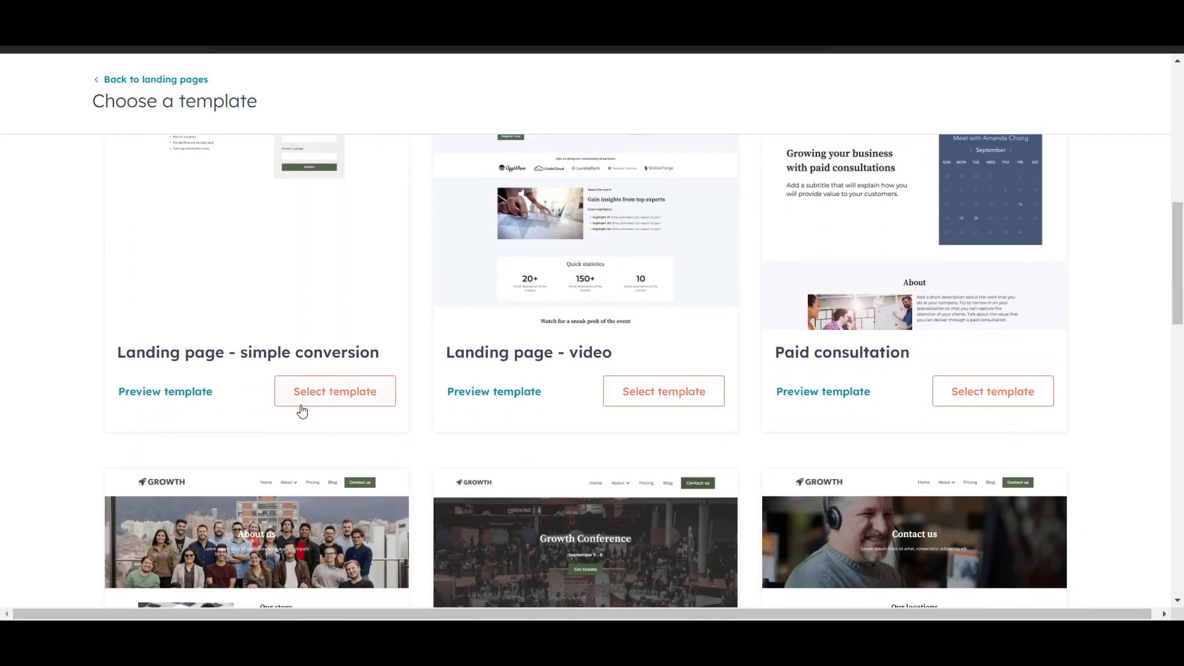
{"action": "scroll", "coordinate": [390, 412], "scroll_direction": "up", "scroll_amount": 9}
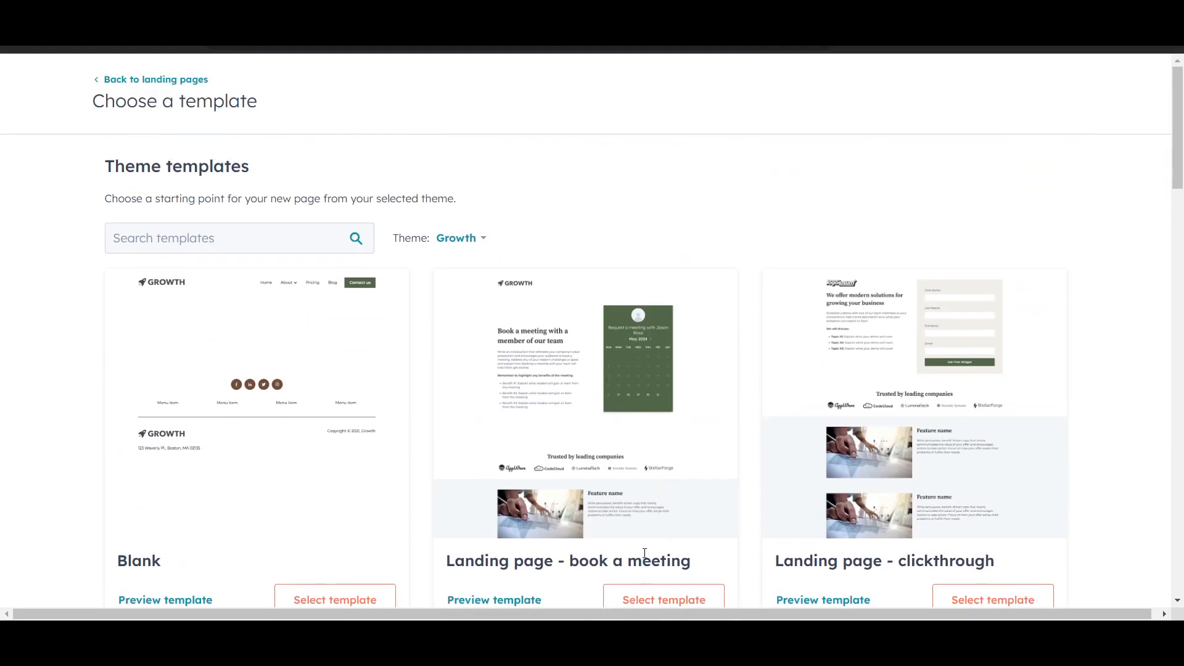
{"action": "scroll", "coordinate": [645, 553], "scroll_direction": "down", "scroll_amount": 1}
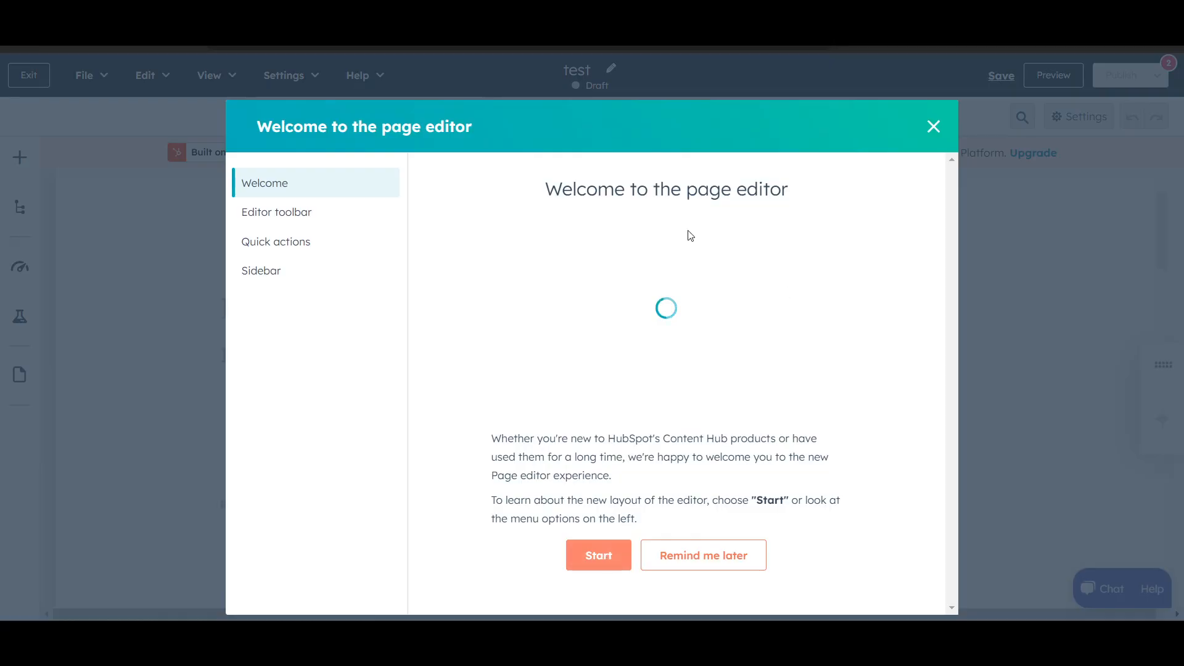
{"action": "left_click", "coordinate": [933, 126]}
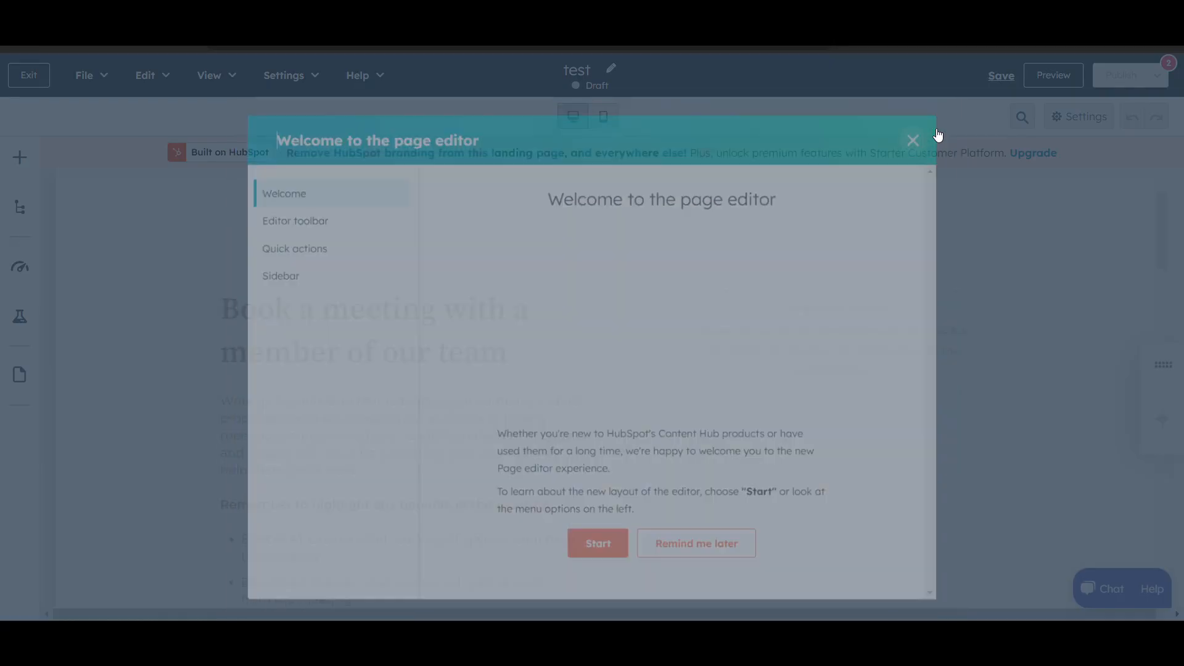
- Delete the word "member" from the main heading "Book a meeting with a member of our team"
{"action": "scroll", "coordinate": [472, 417], "scroll_direction": "down", "scroll_amount": 5}
{"action": "scroll", "coordinate": [473, 422], "scroll_direction": "up", "scroll_amount": 5}
{"action": "left_click", "coordinate": [404, 343]}
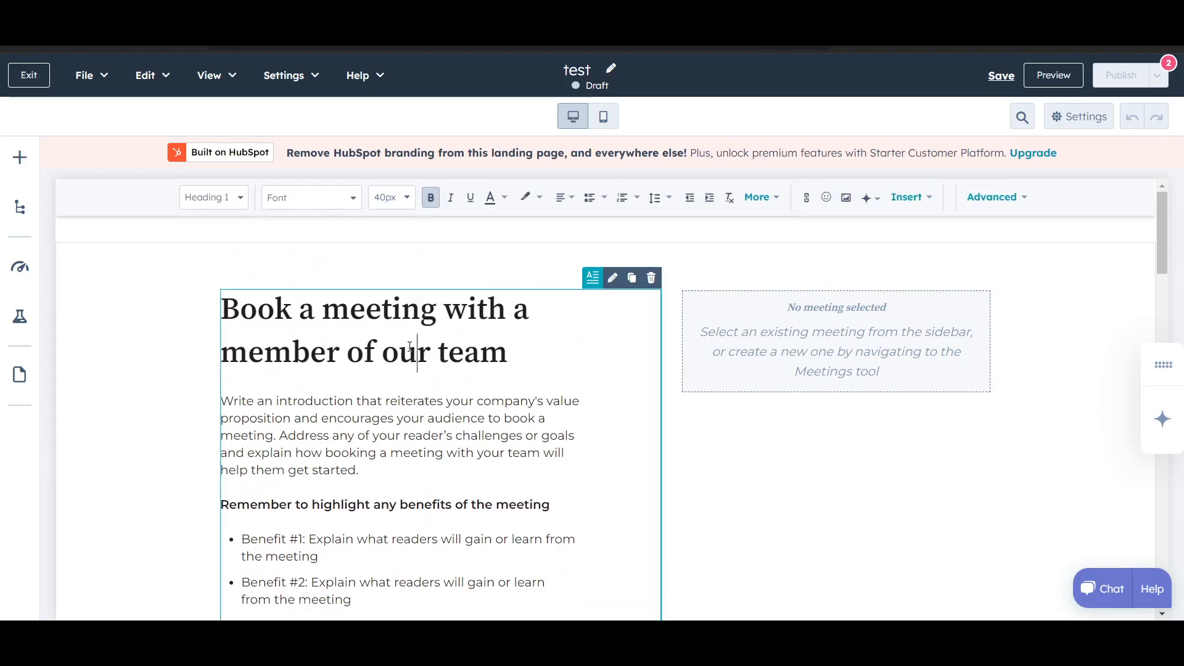
{"action": "double_click", "coordinate": [312, 354]}
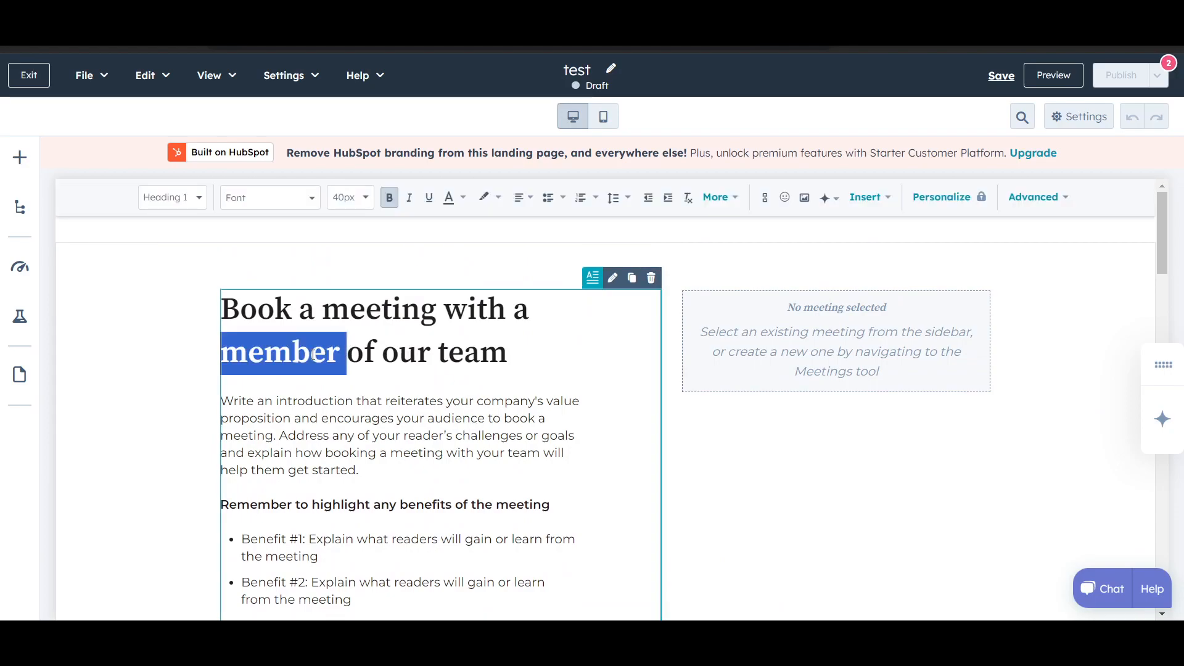
{"action": "key", "text": "BackSpace"}
{"action": "left_click", "coordinate": [431, 378]}
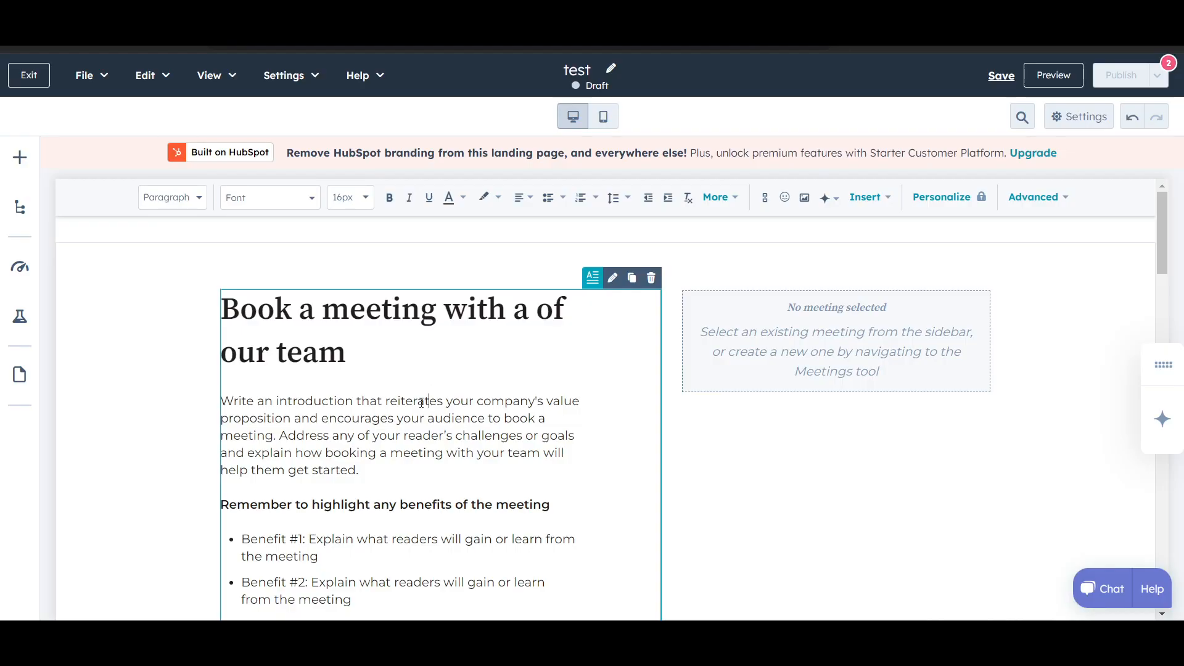
- Move the empty meetings module above the main heading's text block and delete the module from the page
{"action": "scroll", "coordinate": [407, 432], "scroll_direction": "down", "scroll_amount": 5}
{"action": "scroll", "coordinate": [695, 446], "scroll_direction": "up", "scroll_amount": 5}
{"action": "left_click", "coordinate": [798, 380]}
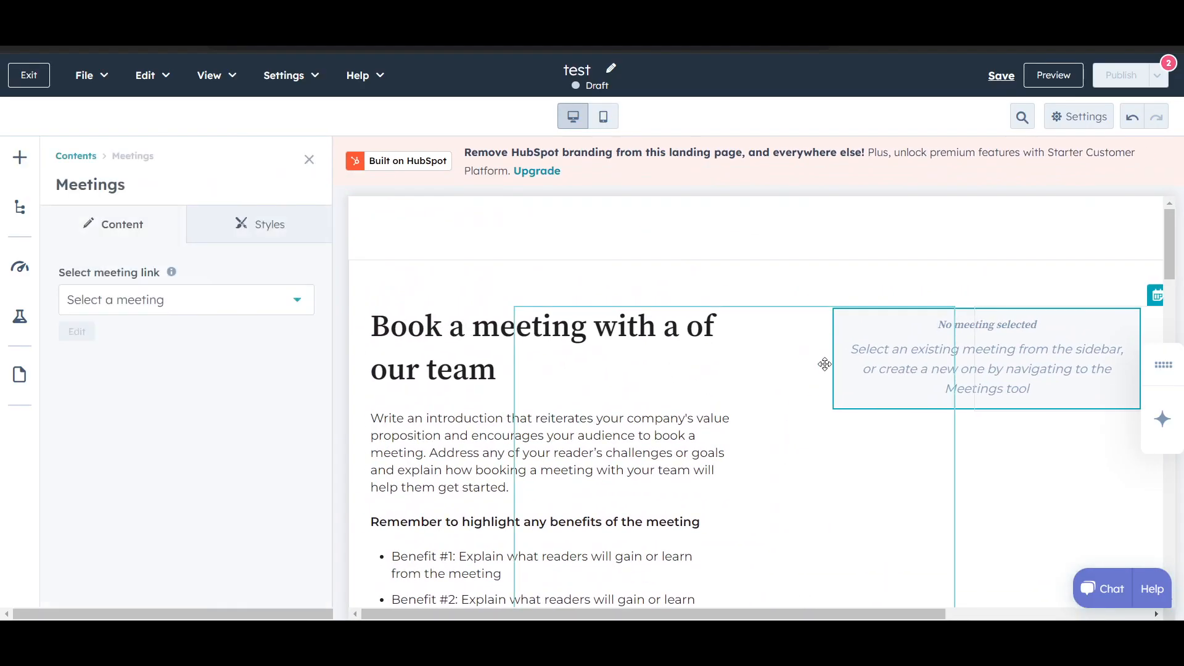
{"action": "left_click_drag", "start_coordinate": [730, 372], "coordinate": [909, 397]}
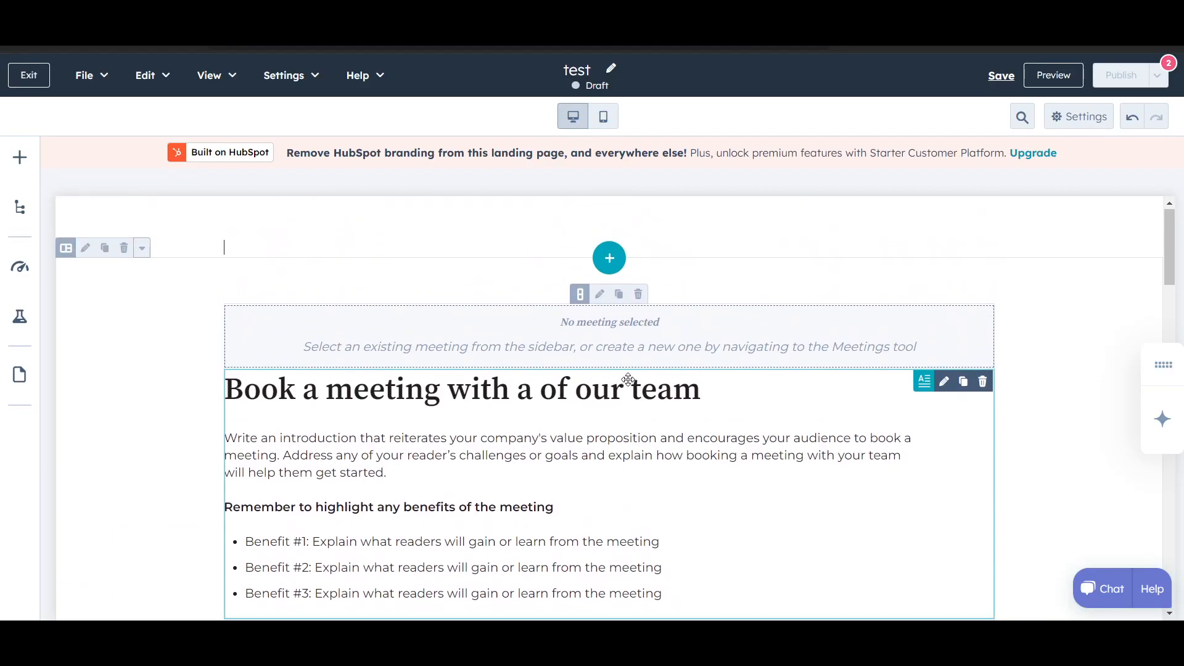
{"action": "left_click", "coordinate": [601, 347]}
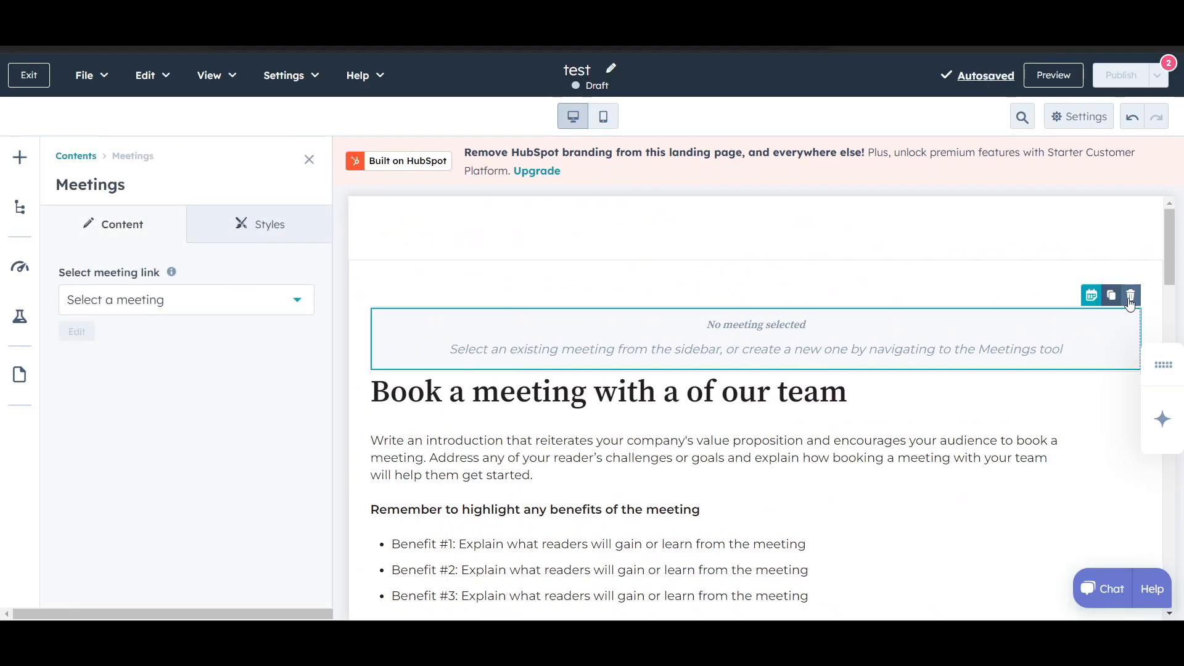
{"action": "left_click", "coordinate": [1131, 295]}
- Add a Pricing card module from the theme modules below the benefits list, above the "Trusted by leading companies" section
{"action": "scroll", "coordinate": [610, 409], "scroll_direction": "down", "scroll_amount": 5}
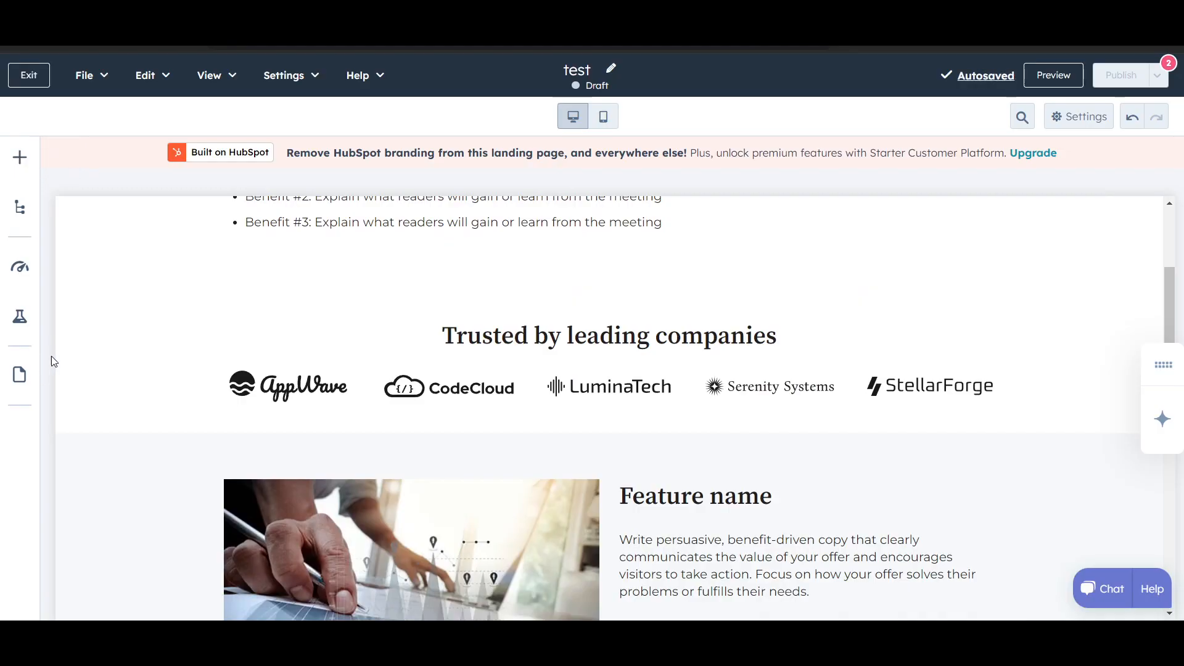
{"action": "scroll", "coordinate": [84, 339], "scroll_direction": "up", "scroll_amount": 4}
{"action": "left_click", "coordinate": [25, 157]}
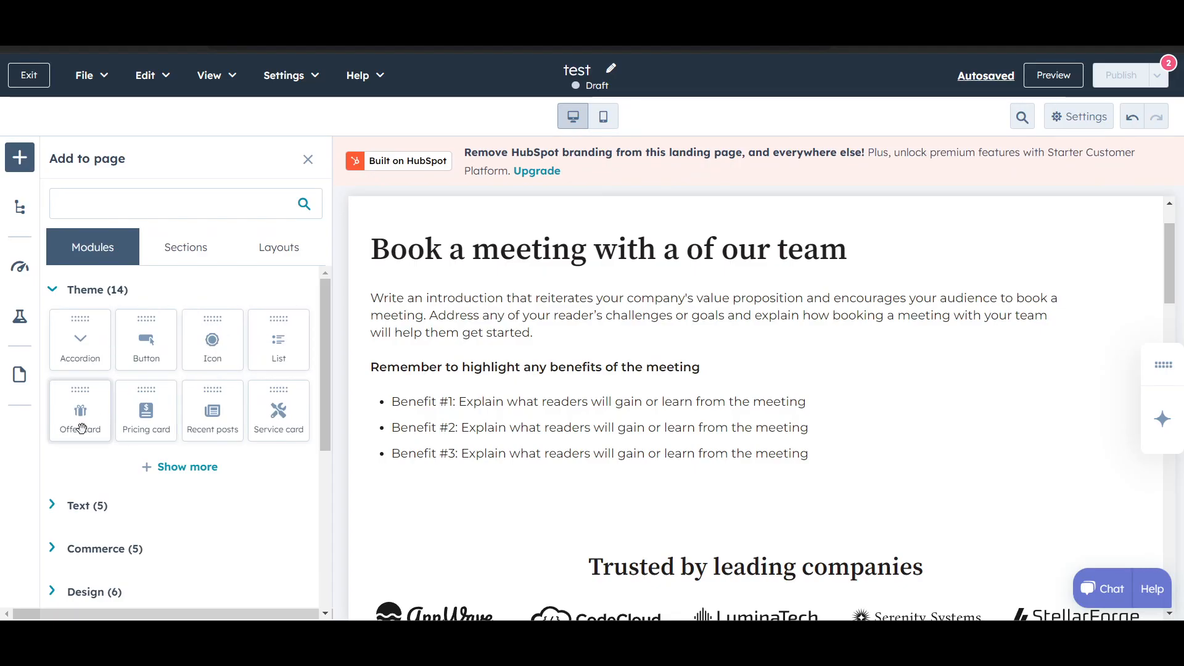
{"action": "left_click_drag", "start_coordinate": [142, 424], "coordinate": [452, 504]}
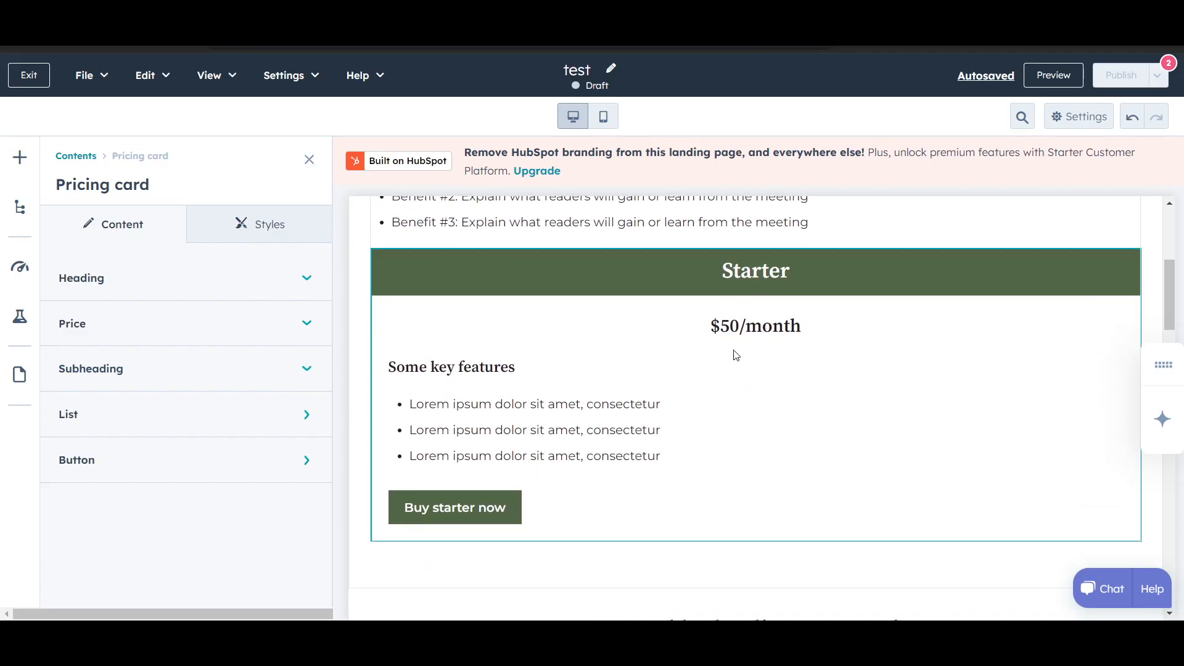
- Change the Pricing card's heading text to "Pay"
{"action": "left_click_drag", "start_coordinate": [793, 328], "coordinate": [715, 328]}
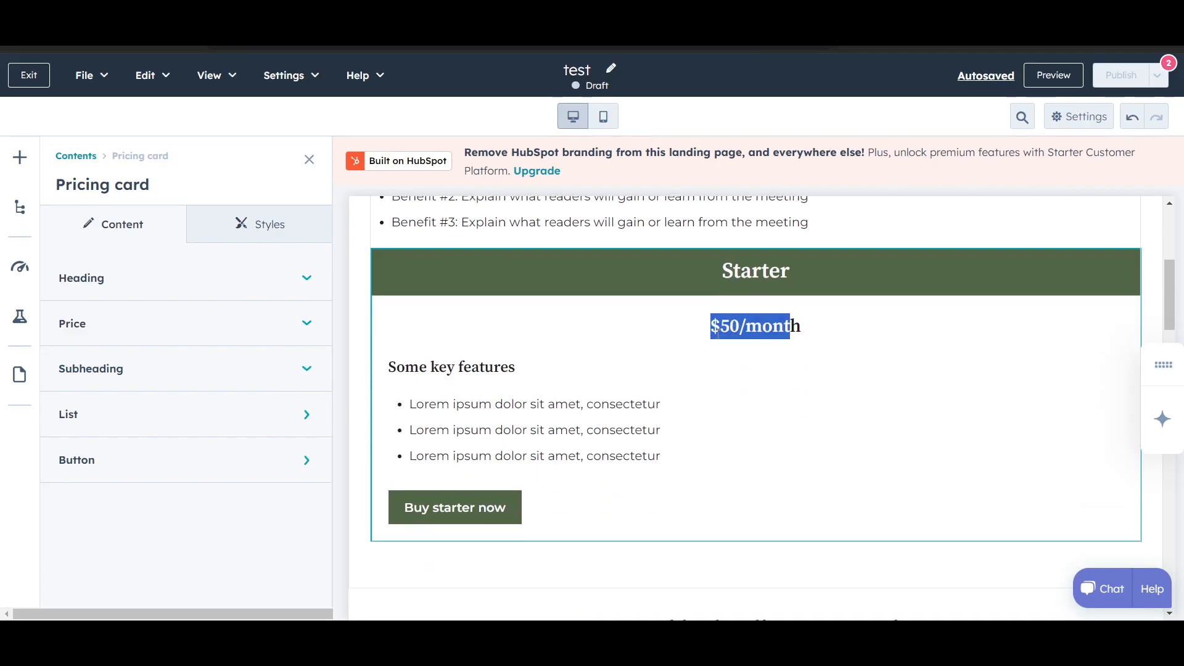
{"action": "left_click", "coordinate": [732, 334]}
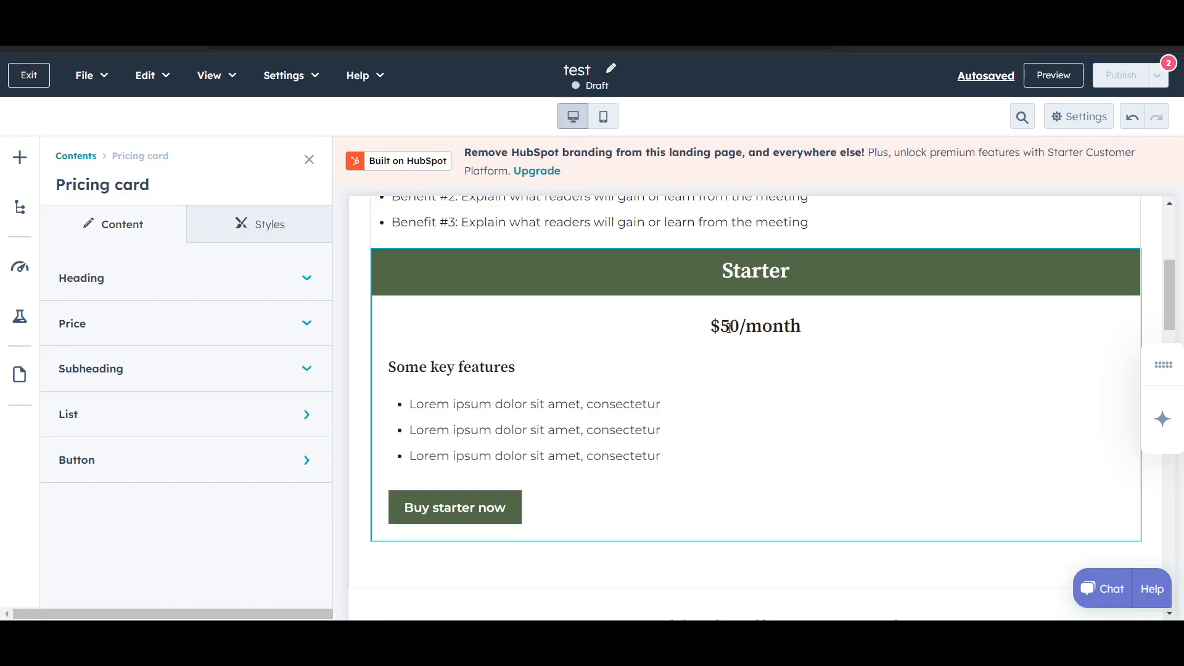
{"action": "left_click", "coordinate": [131, 294]}
{"action": "scroll", "coordinate": [117, 349], "scroll_direction": "down", "scroll_amount": 1}
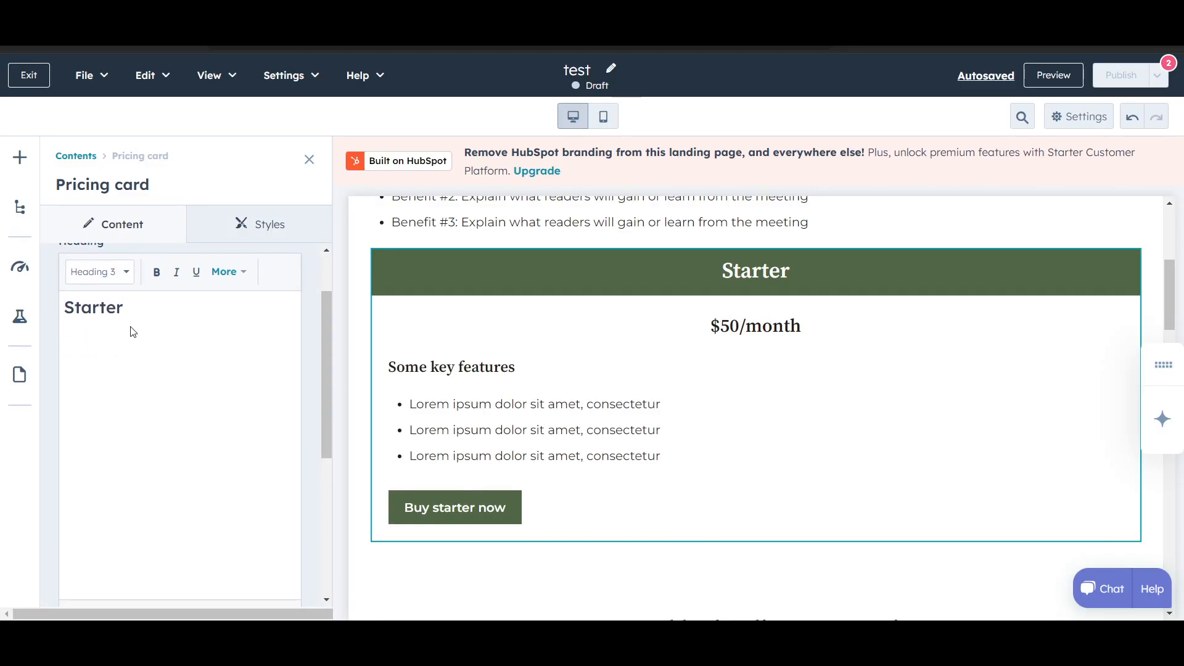
{"action": "double_click", "coordinate": [121, 307]}
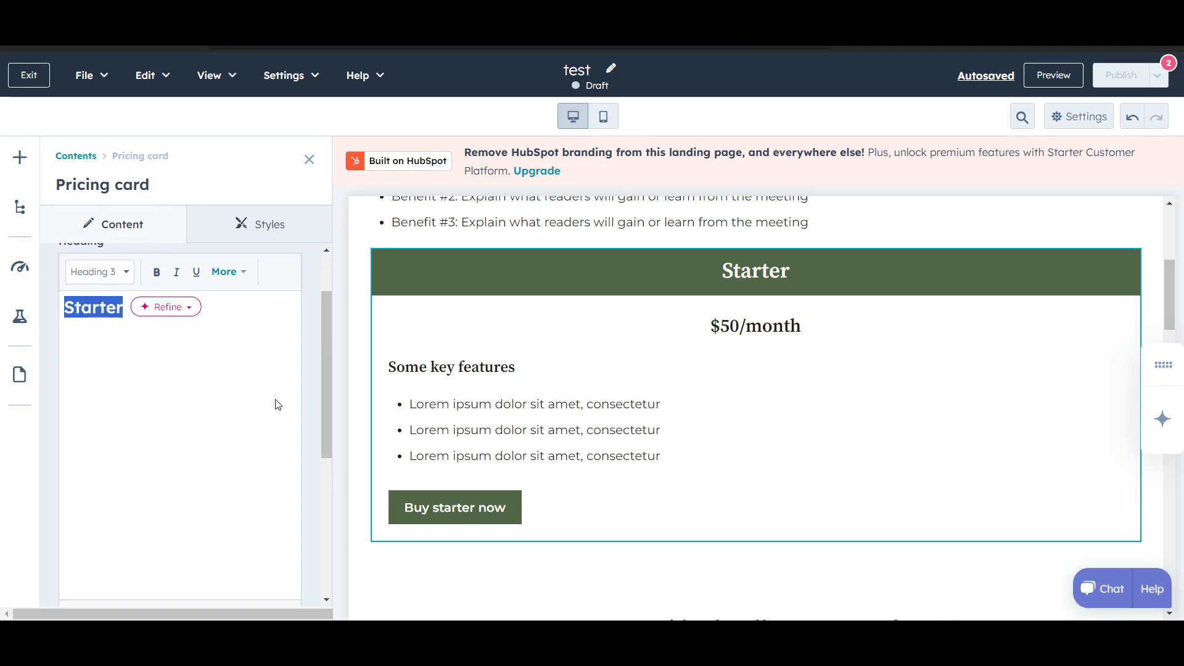
{"action": "type", "text": "Pay"}
- Set the Pricing card's price to $80/month and apply the changes to the module
{"action": "scroll", "coordinate": [278, 408], "scroll_direction": "down", "scroll_amount": 5}
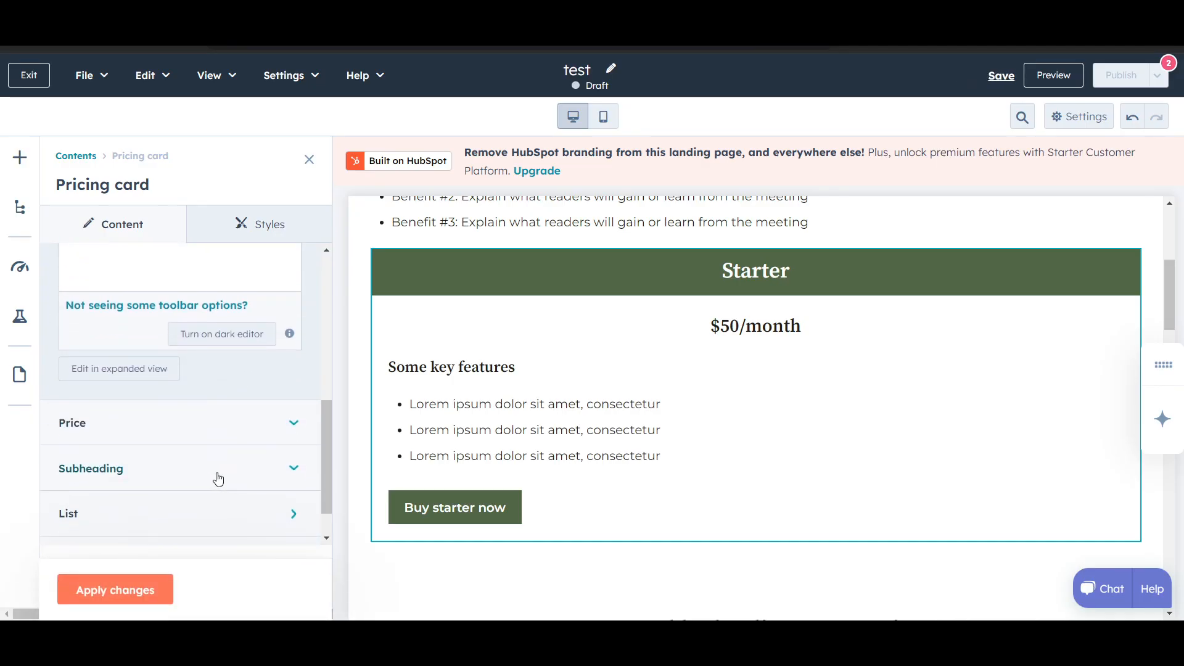
{"action": "left_click", "coordinate": [108, 423]}
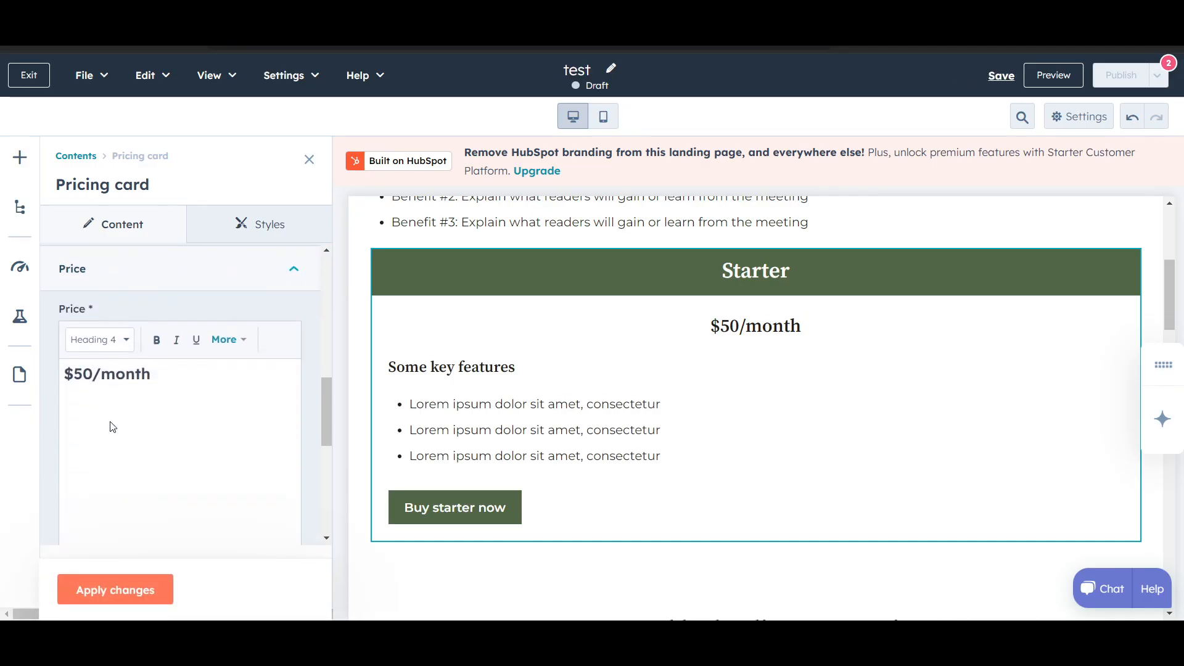
{"action": "left_click", "coordinate": [83, 373]}
{"action": "key", "text": "BackSpace"}
{"action": "type", "text": "8"}
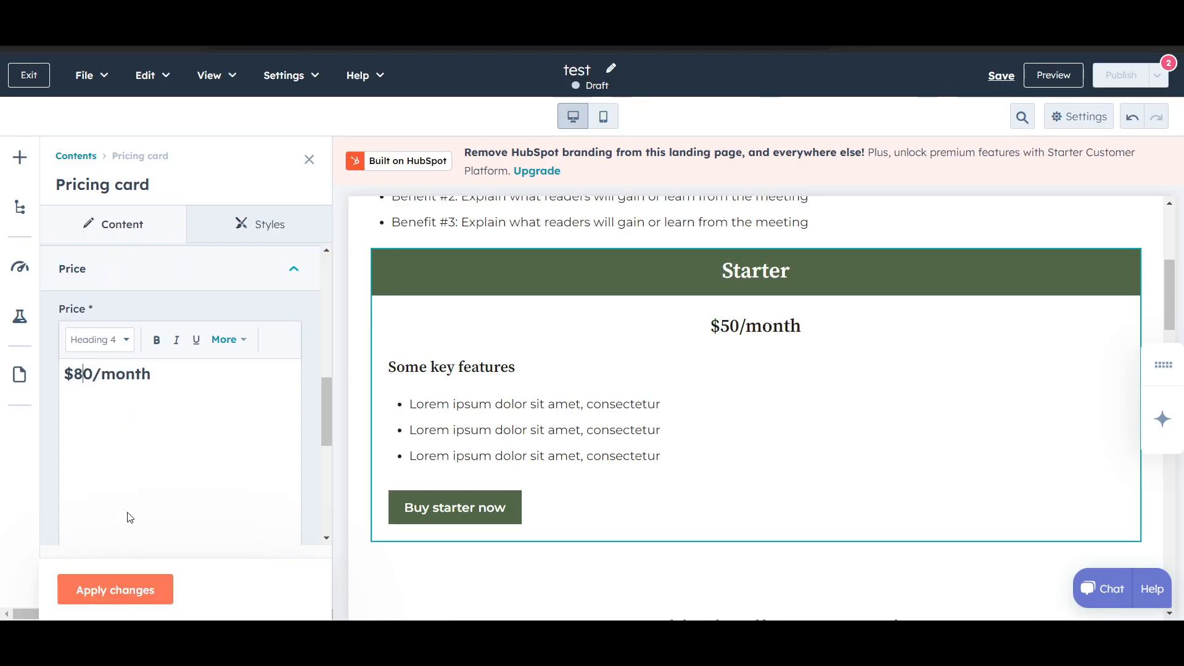
{"action": "left_click", "coordinate": [116, 590]}
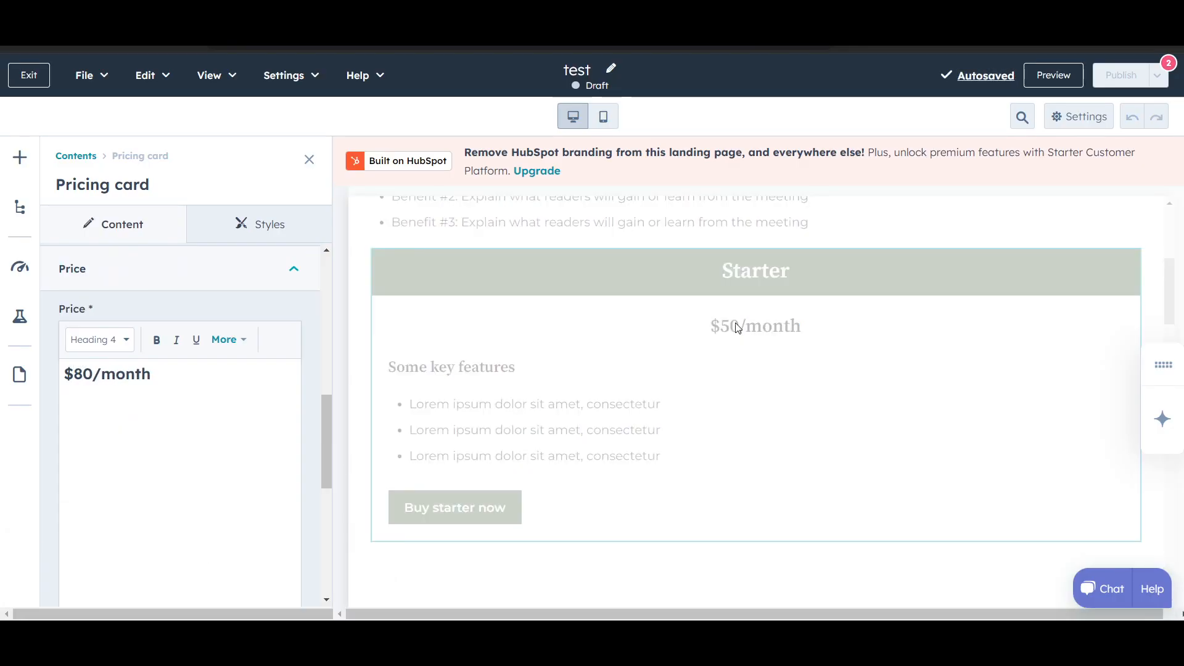
- Review the page contents outline, collapse its first section and open that section's settings
{"action": "scroll", "coordinate": [851, 432], "scroll_direction": "down", "scroll_amount": 5}
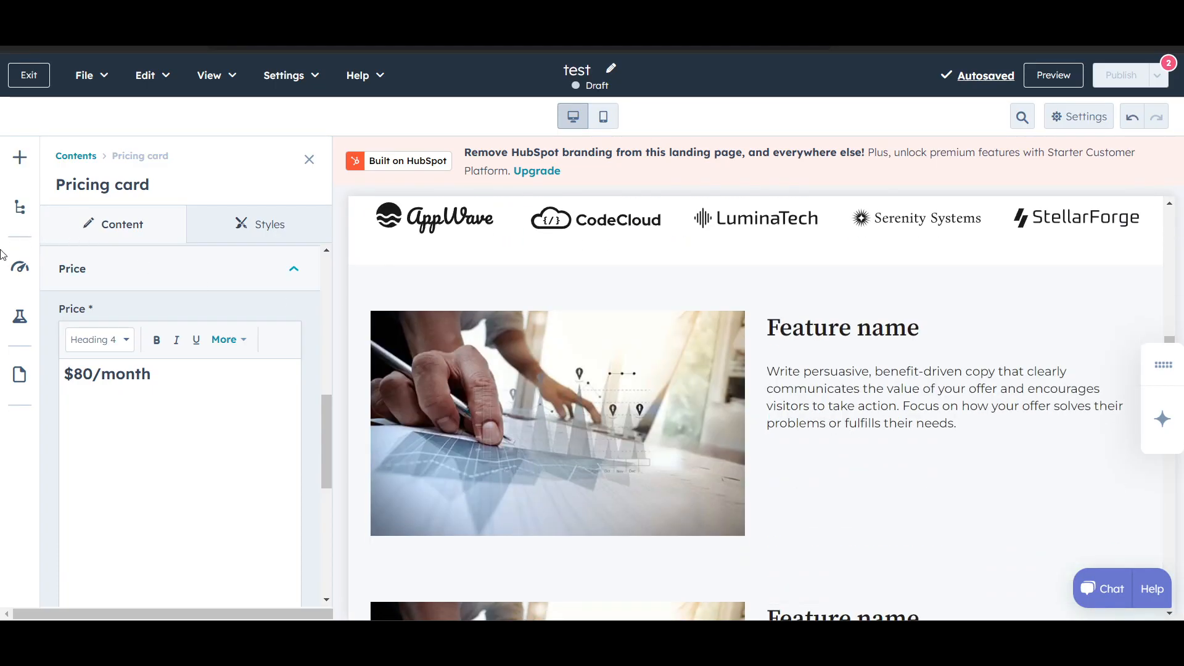
{"action": "left_click", "coordinate": [20, 208]}
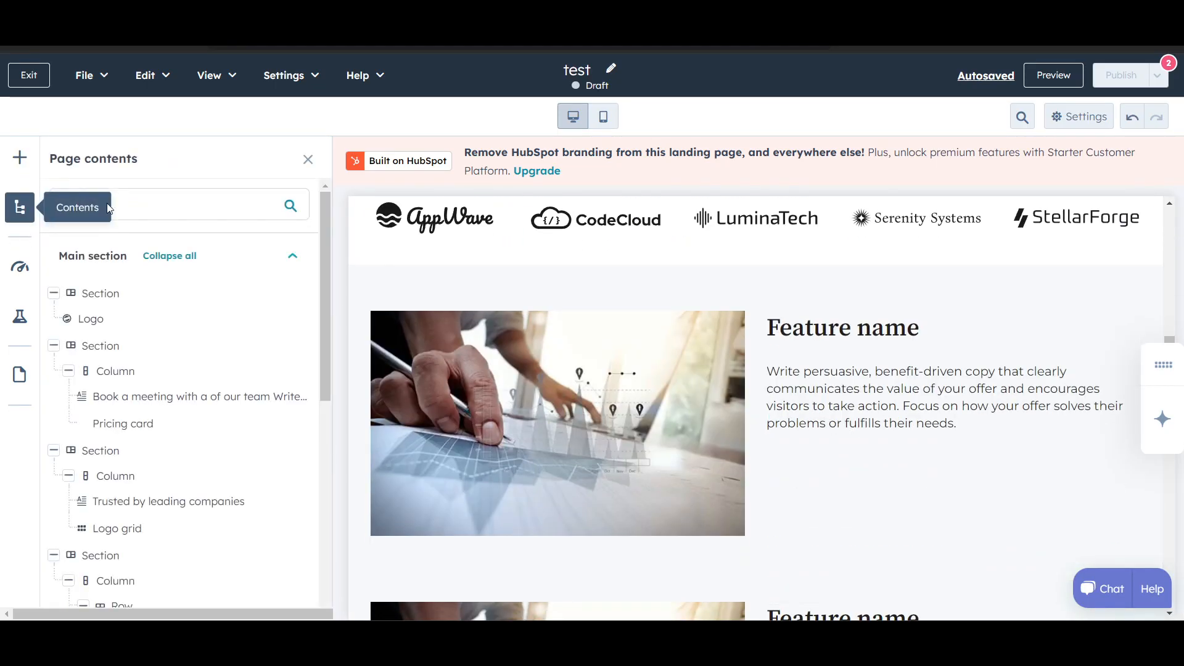
{"action": "scroll", "coordinate": [167, 327], "scroll_direction": "down", "scroll_amount": 3}
{"action": "scroll", "coordinate": [142, 333], "scroll_direction": "up", "scroll_amount": 3}
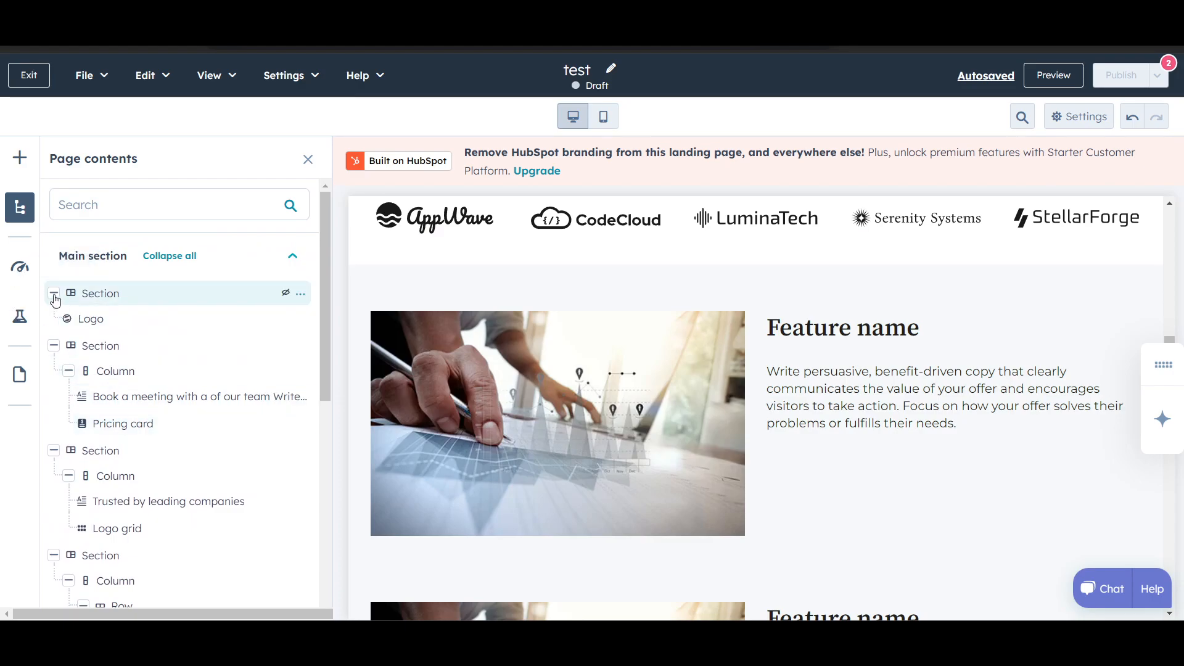
{"action": "left_click", "coordinate": [86, 301]}
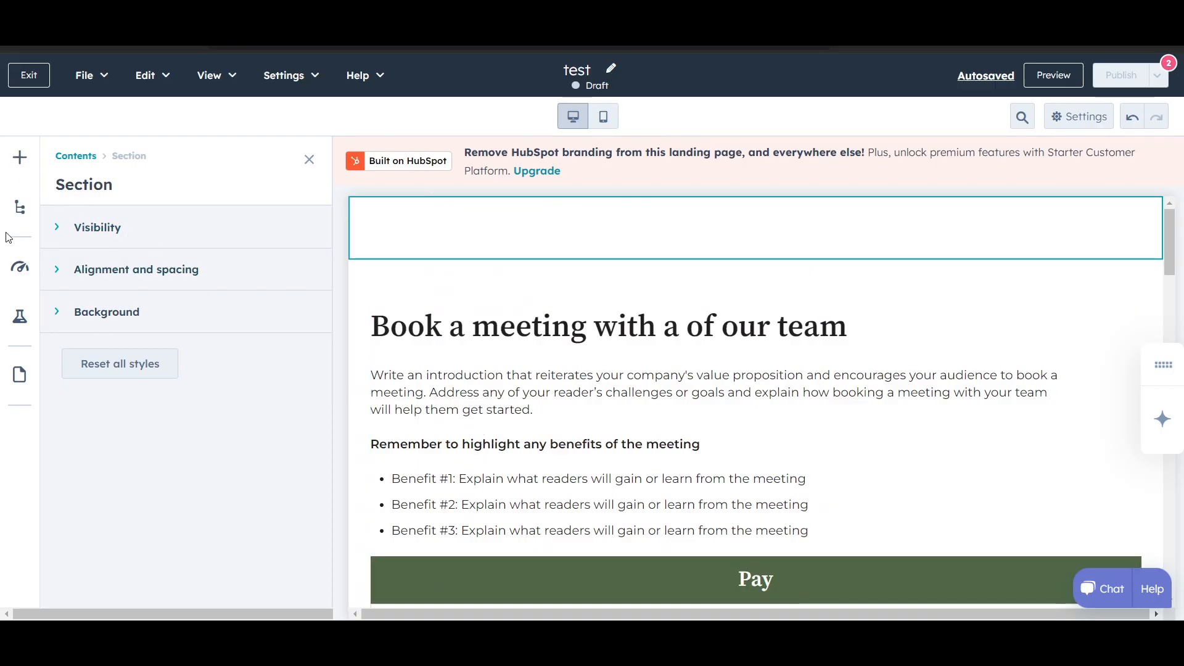
{"action": "left_click", "coordinate": [19, 207]}
{"action": "left_click", "coordinate": [54, 295]}
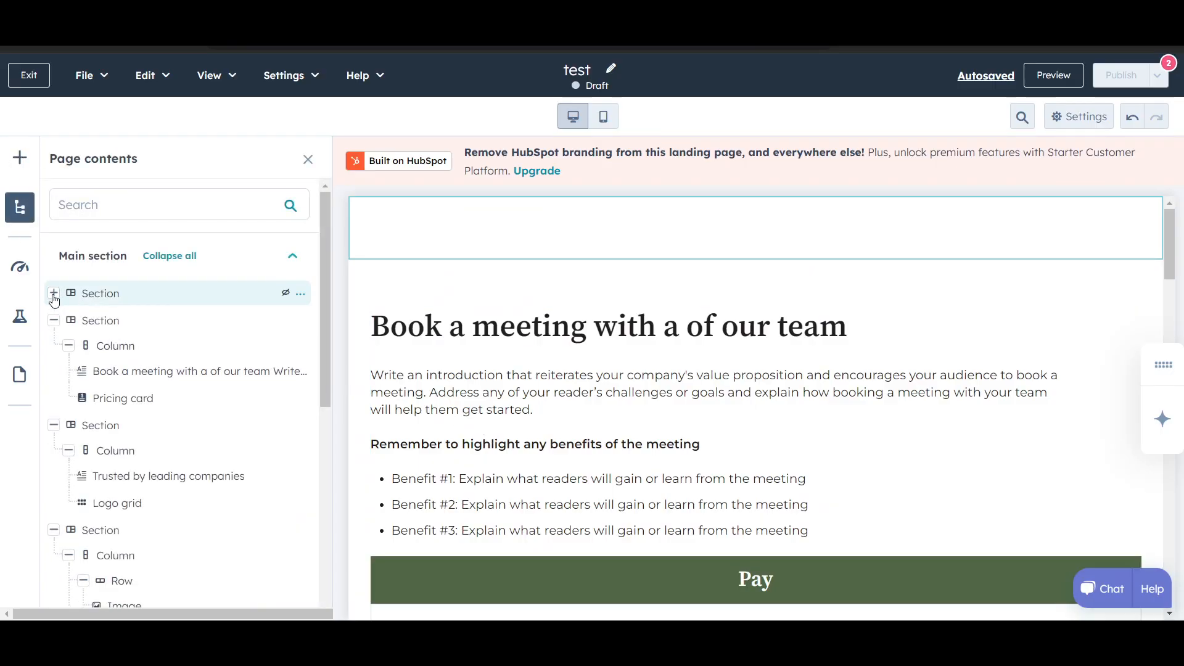
{"action": "left_click_drag", "start_coordinate": [95, 296], "coordinate": [165, 315]}
{"action": "left_click", "coordinate": [165, 298]}
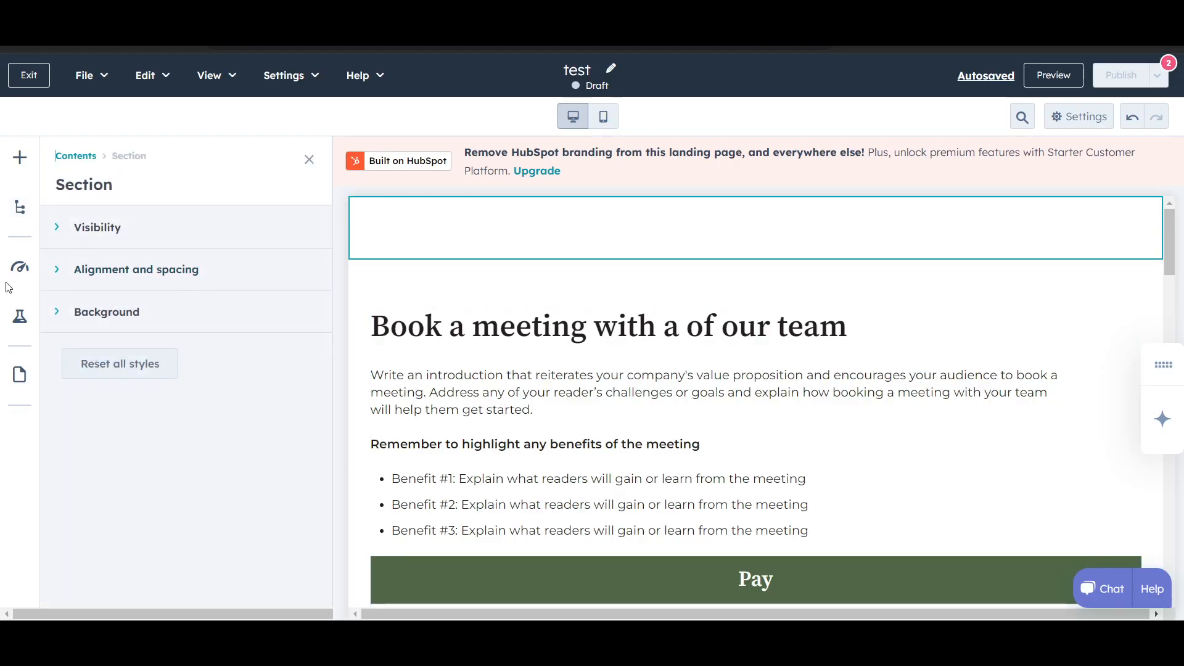
- Look at the optimization recommendations, return to the page contents and check the actions available for the first section
{"action": "left_click", "coordinate": [20, 266]}
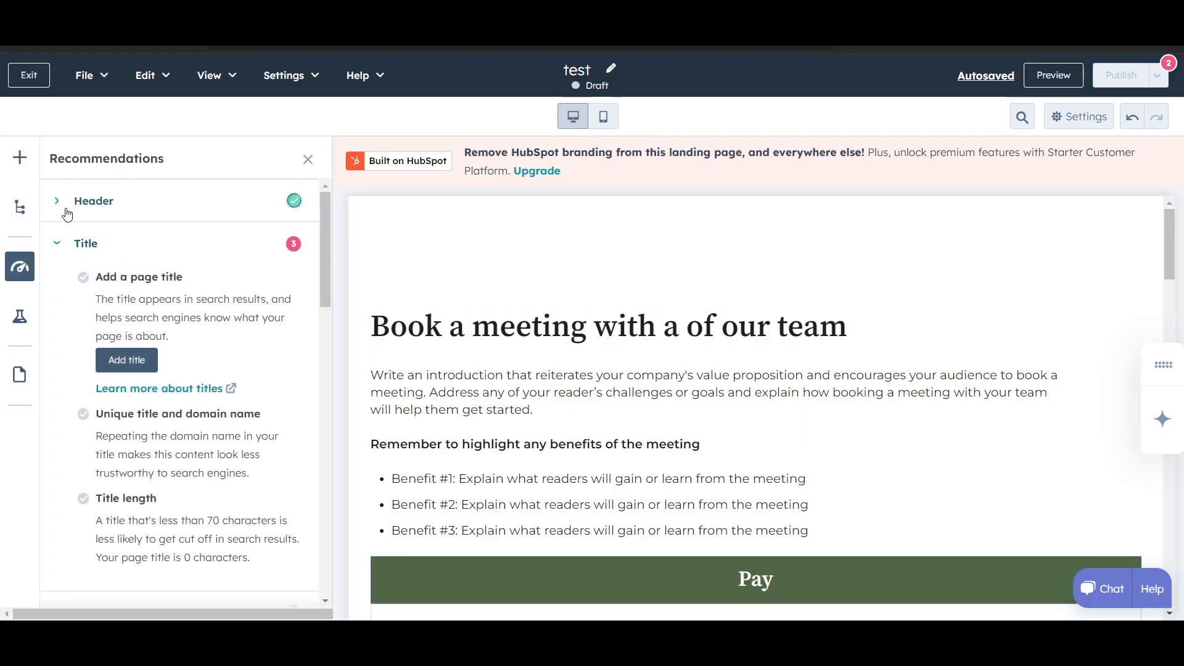
{"action": "left_click", "coordinate": [18, 211]}
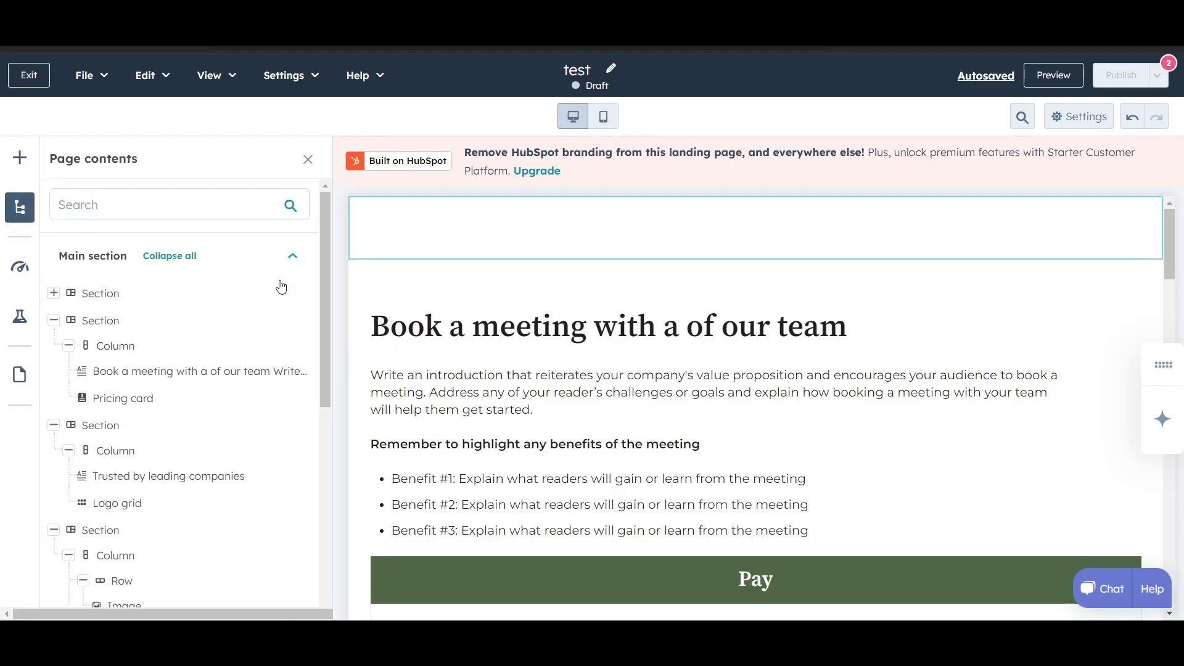
{"action": "left_click", "coordinate": [300, 295]}
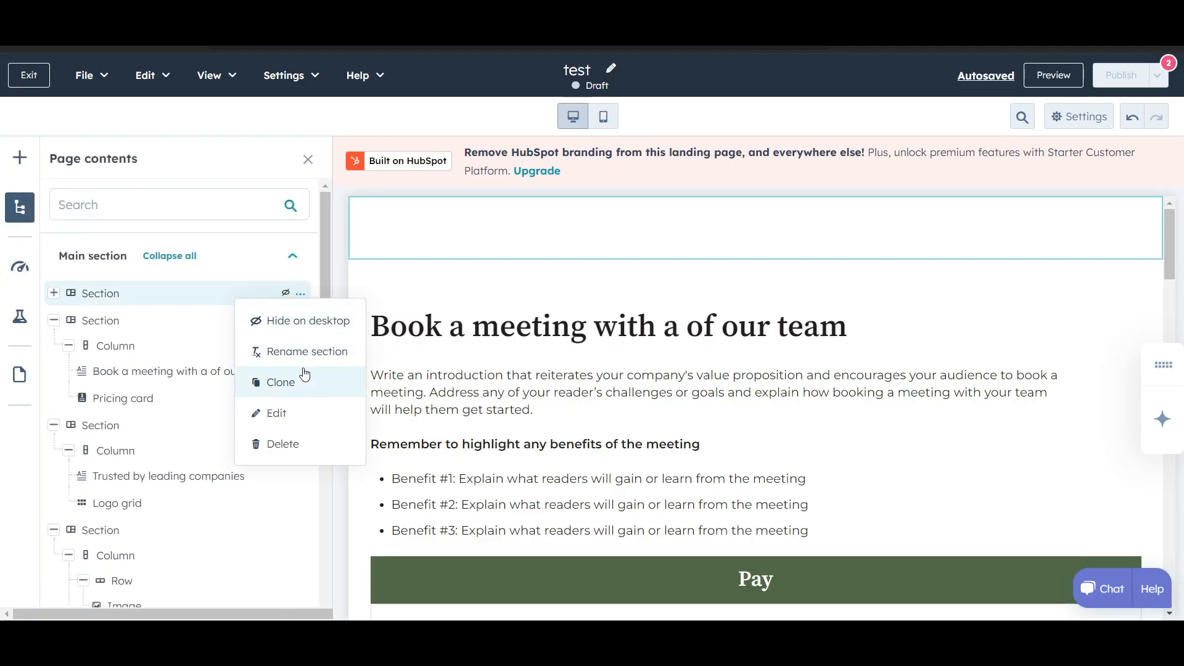
{"action": "left_click", "coordinate": [314, 335]}
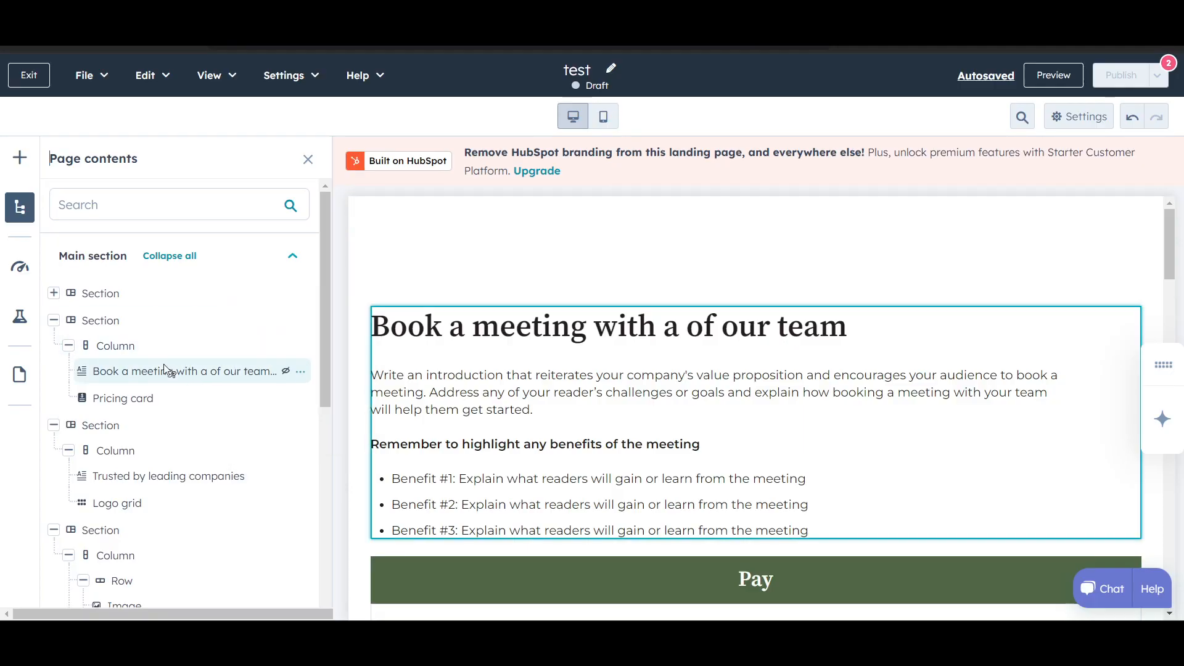
- Review the page's optimization recommendations from the title through the meta description to the image alt text
{"action": "left_click", "coordinate": [19, 272]}
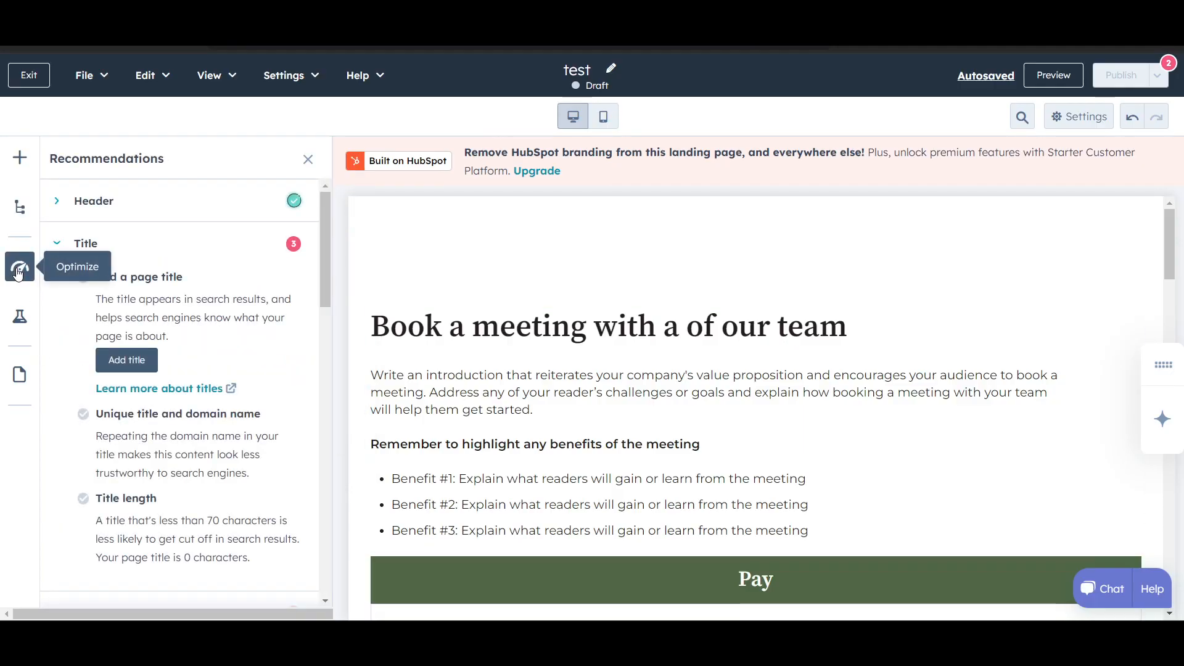
{"action": "scroll", "coordinate": [191, 398], "scroll_direction": "down", "scroll_amount": 4}
{"action": "scroll", "coordinate": [197, 393], "scroll_direction": "down", "scroll_amount": 5}
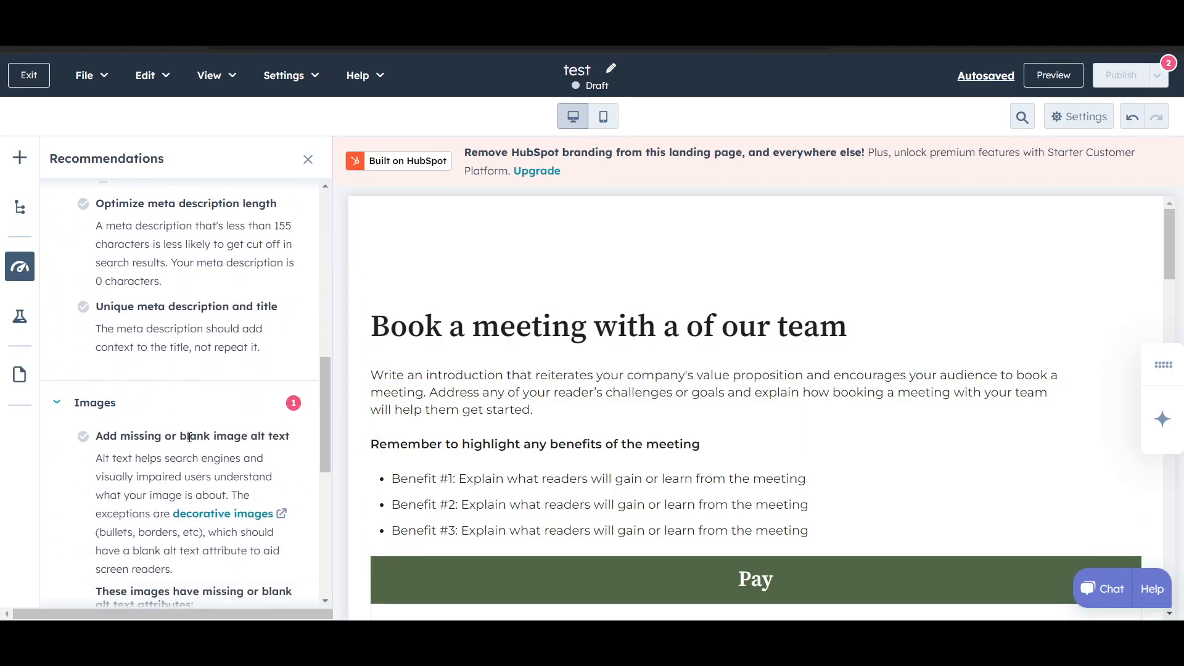
- Check the available page tests and the landing pages in the site navigator, and return to the page's main content section
{"action": "left_click", "coordinate": [21, 320]}
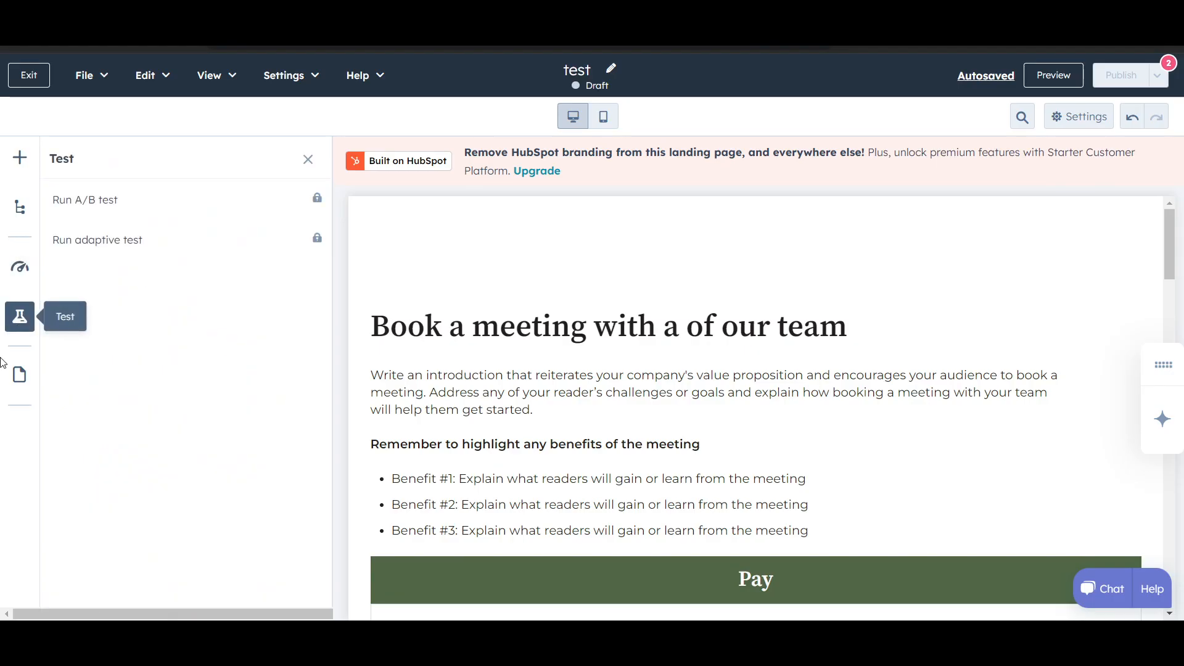
{"action": "left_click", "coordinate": [20, 374]}
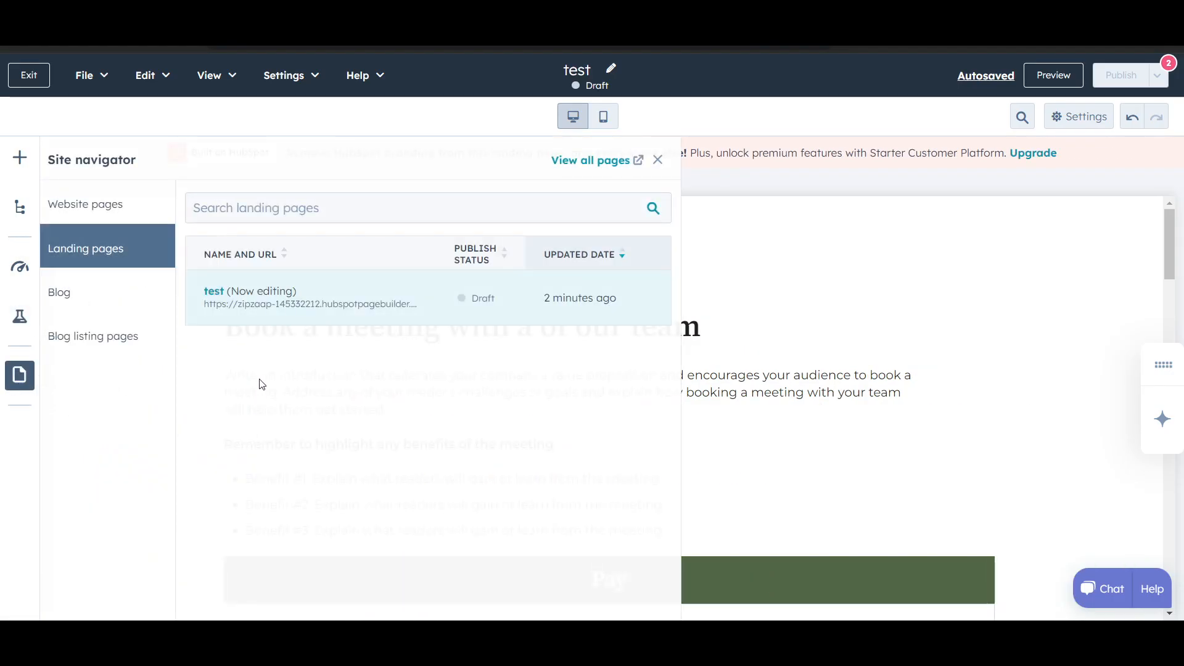
{"action": "left_click", "coordinate": [1007, 337]}
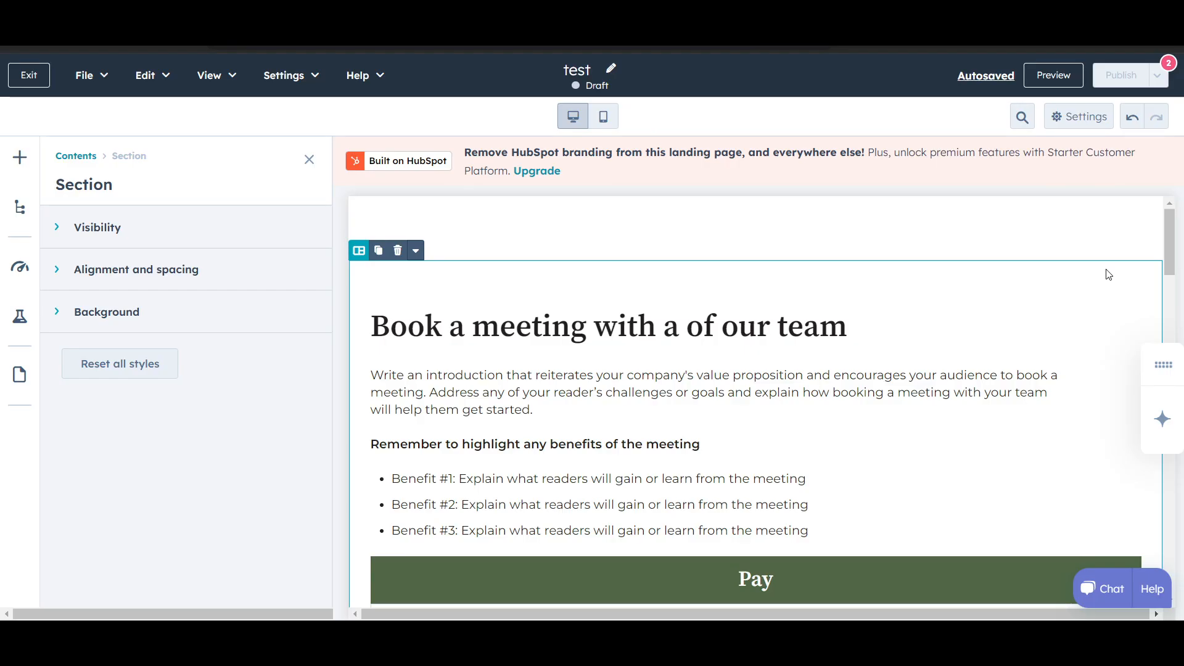
{"action": "scroll", "coordinate": [1005, 361], "scroll_direction": "down", "scroll_amount": 3}
{"action": "scroll", "coordinate": [1007, 359], "scroll_direction": "up", "scroll_amount": 3}
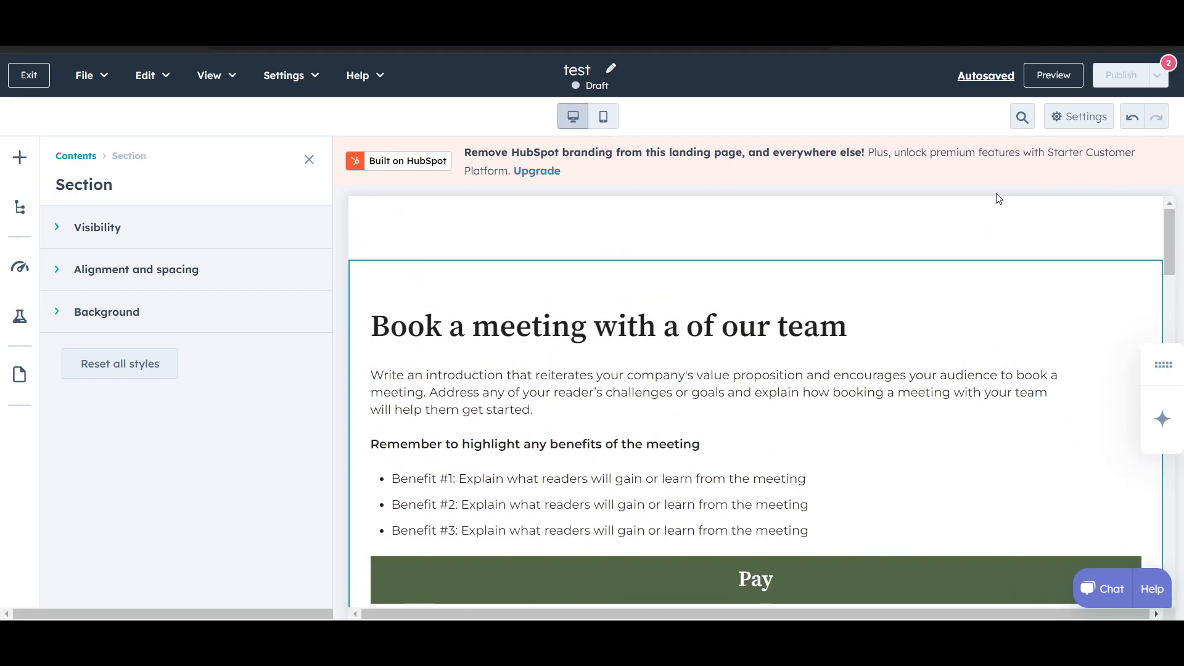
- Preview the landing page in desktop view and look through it down to the last feature section
{"action": "left_click", "coordinate": [1042, 79]}
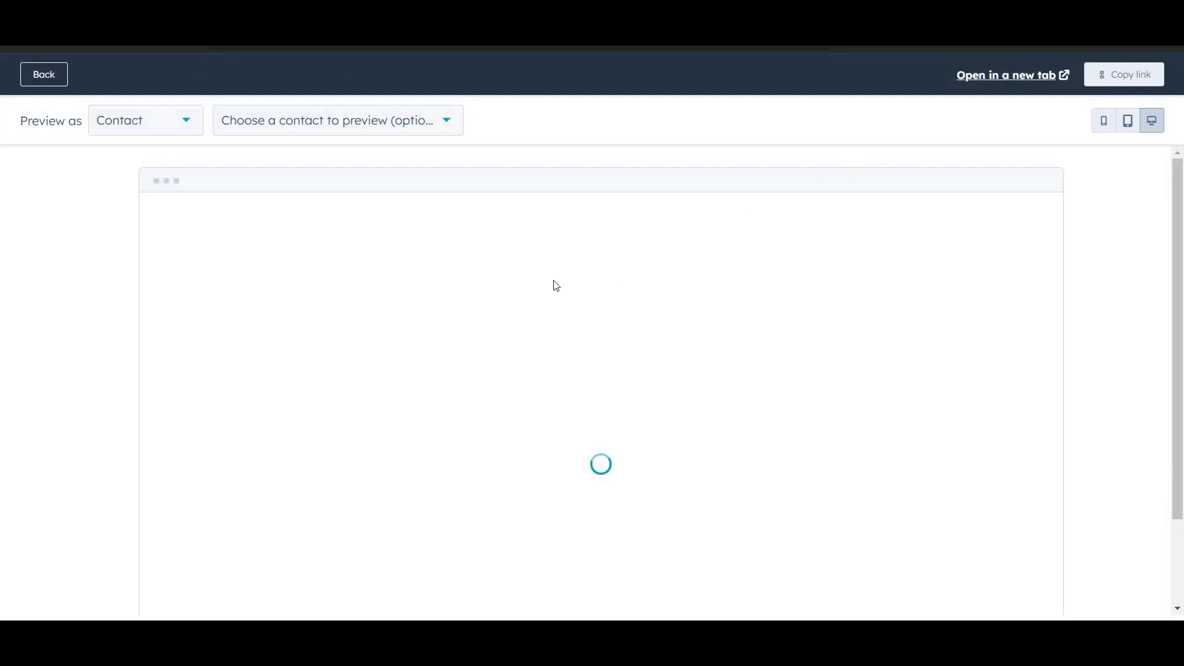
{"action": "scroll", "coordinate": [569, 370], "scroll_direction": "down", "scroll_amount": 10}
{"action": "scroll", "coordinate": [568, 371], "scroll_direction": "down", "scroll_amount": 15}
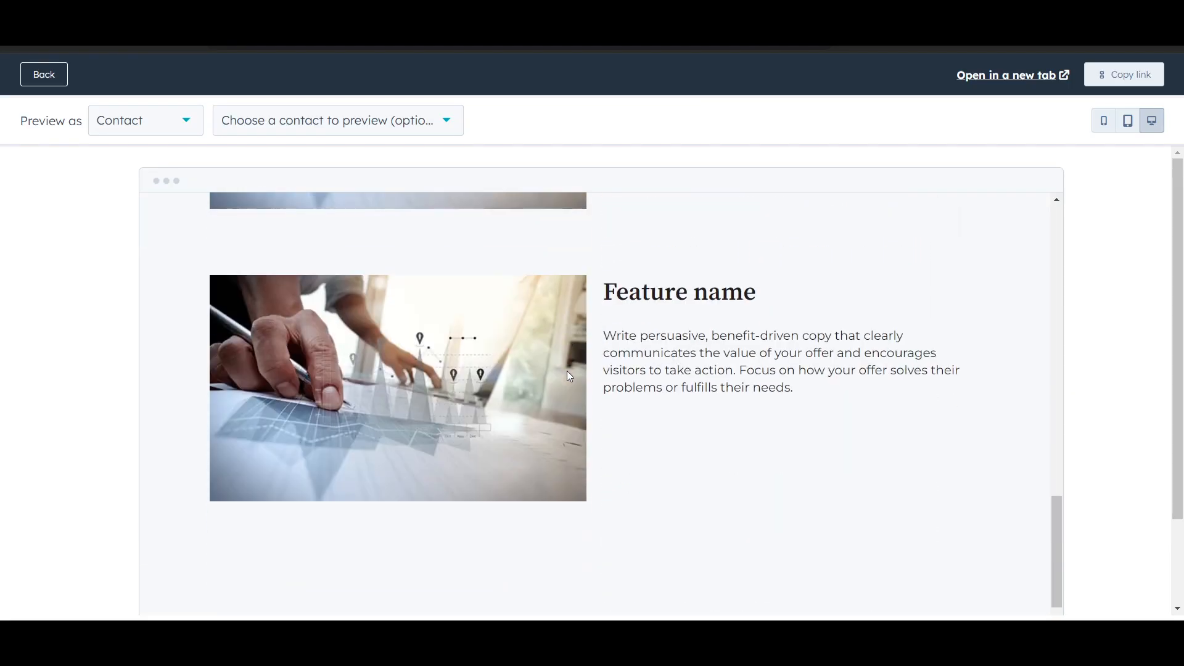